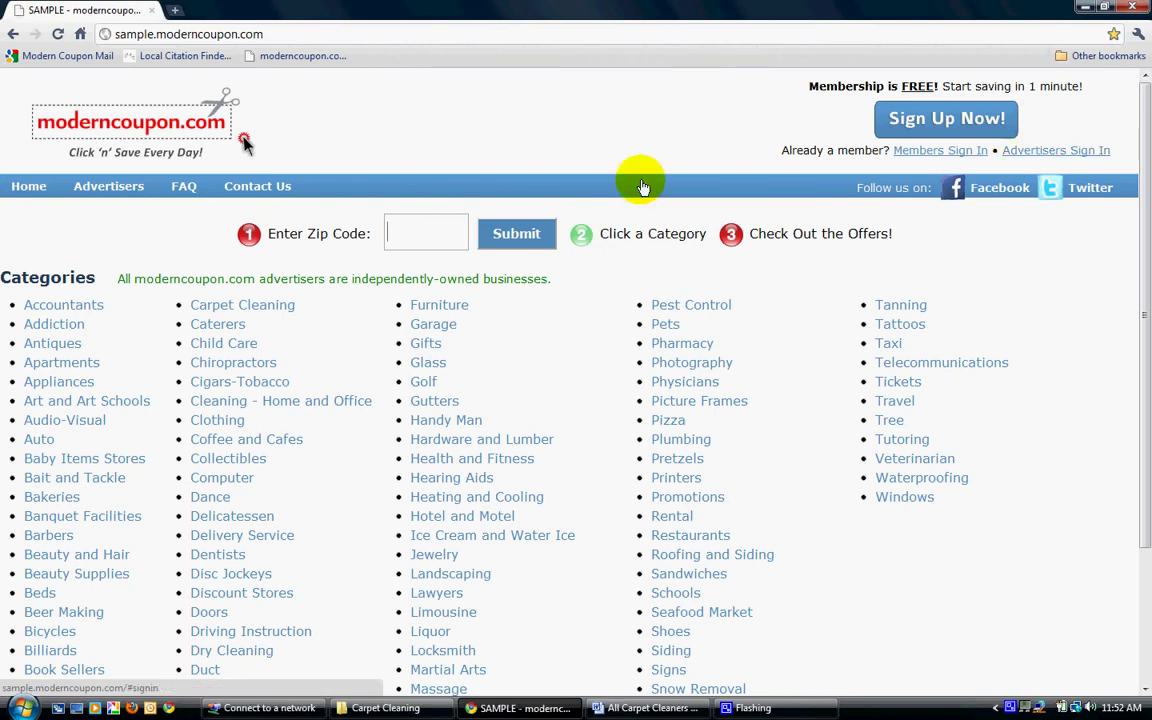
# Open the Advertisers' Gateway from the site's top navigation bar.
pyautogui.click(107, 188)
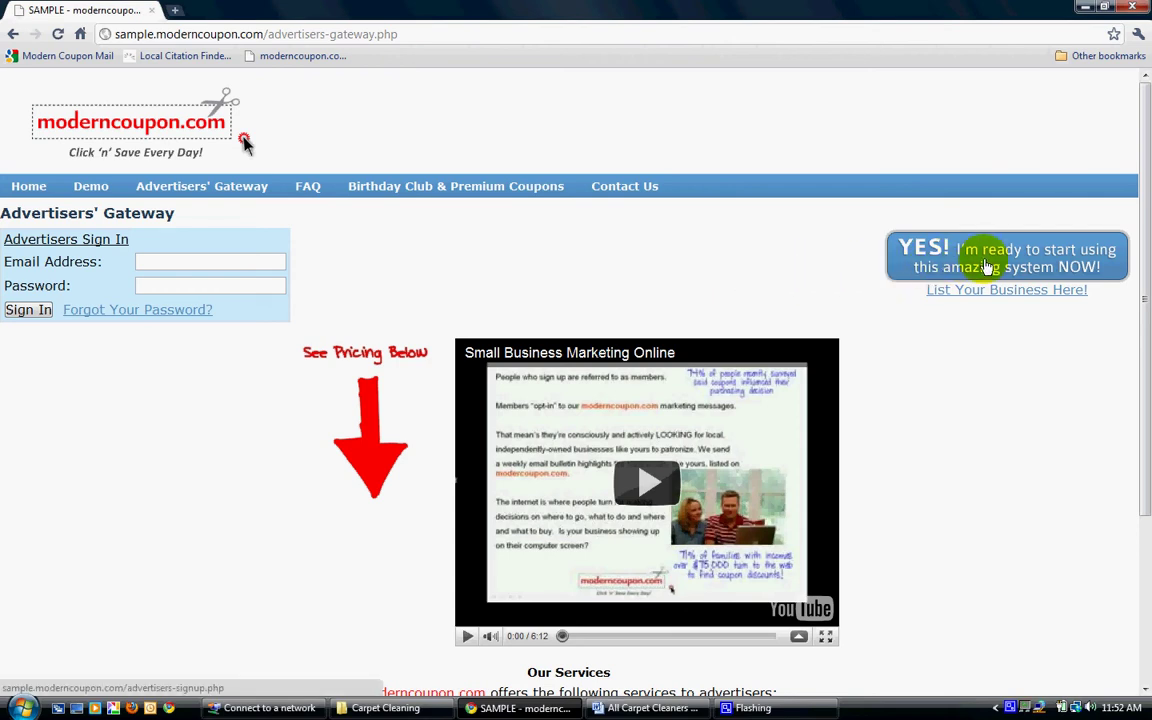
# Start the new advertiser sign-up and place the cursor in Your Business Name.
pyautogui.click(987, 266)
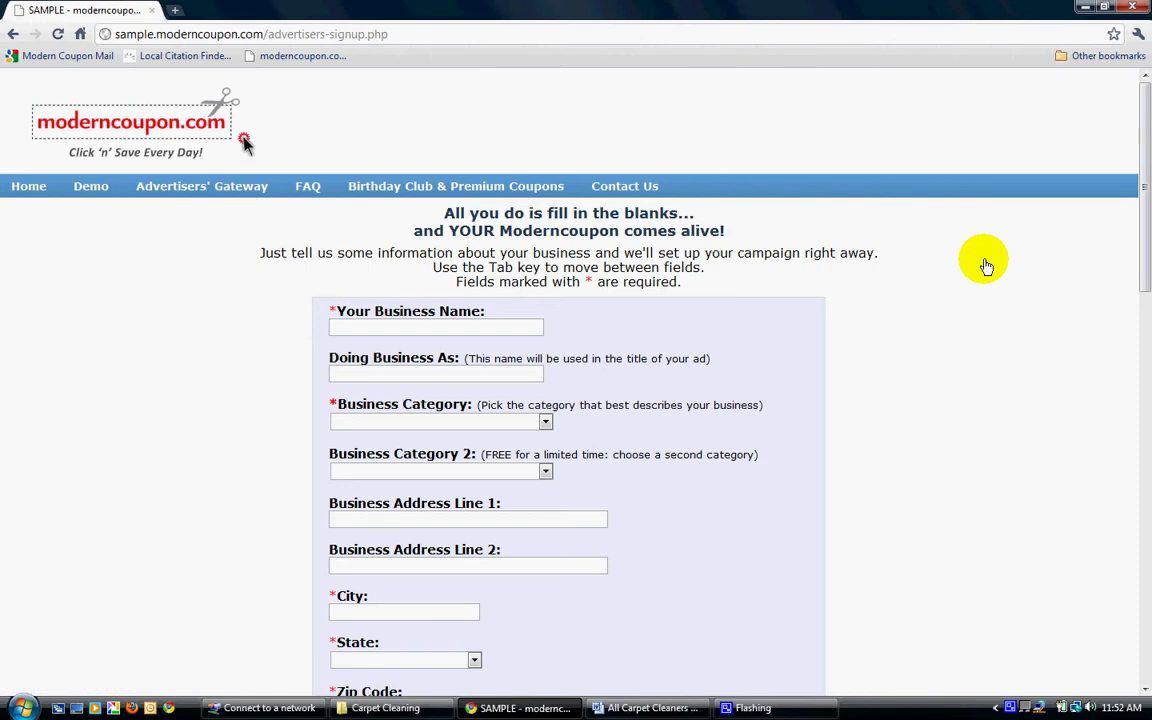
pyautogui.scroll(-3, 900, 280)
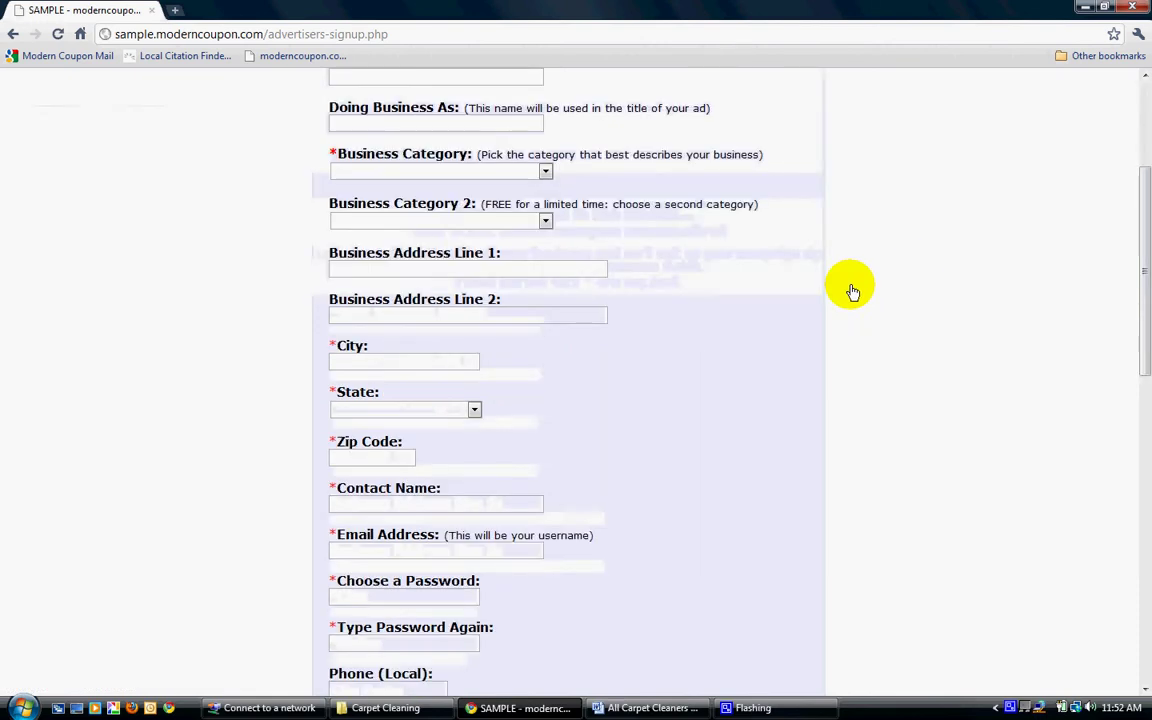
pyautogui.moveTo(1144, 260); pyautogui.dragTo(1146, 175)
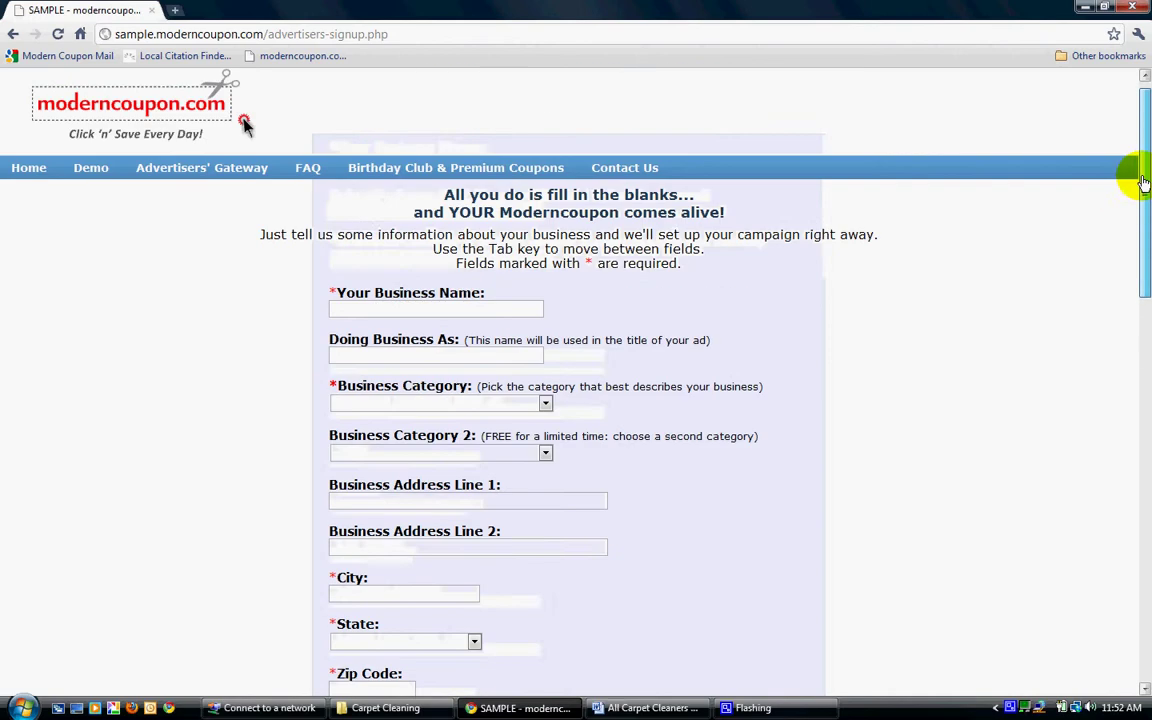
pyautogui.click(415, 316)
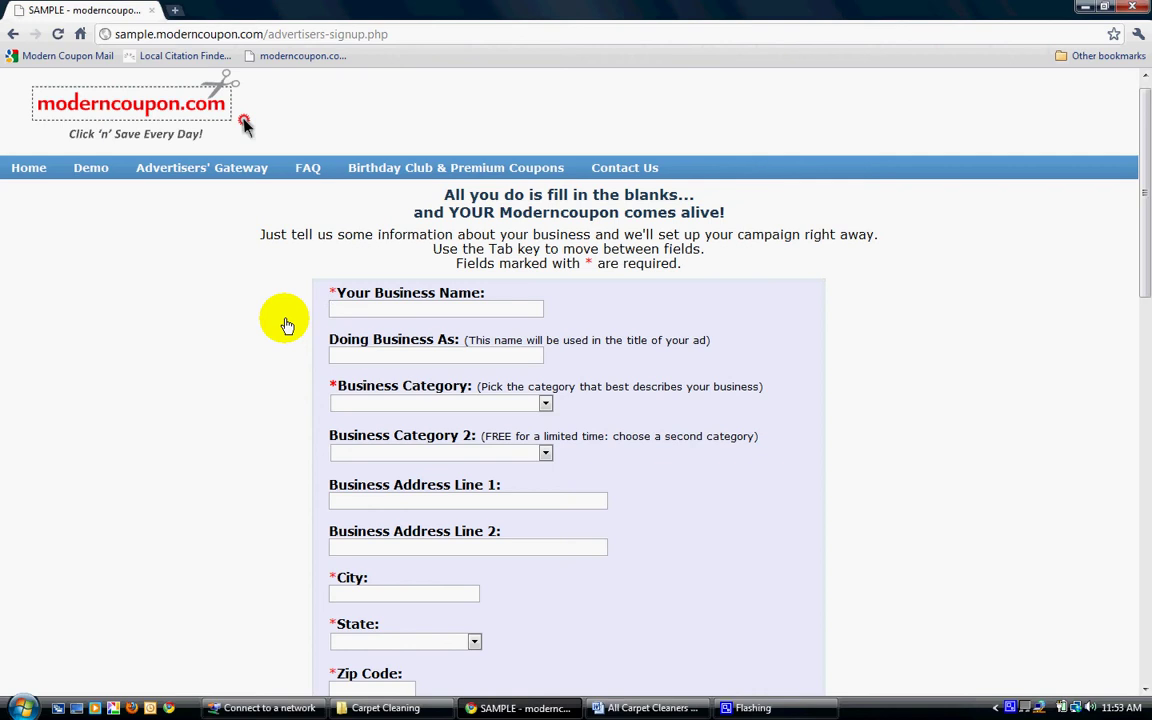
# Enter 'Tom's Carpet Cleaning' with categories Carpet Cleaning and Cleaning - Home and Office.
pyautogui.write("Tom's Carpet Cleani")
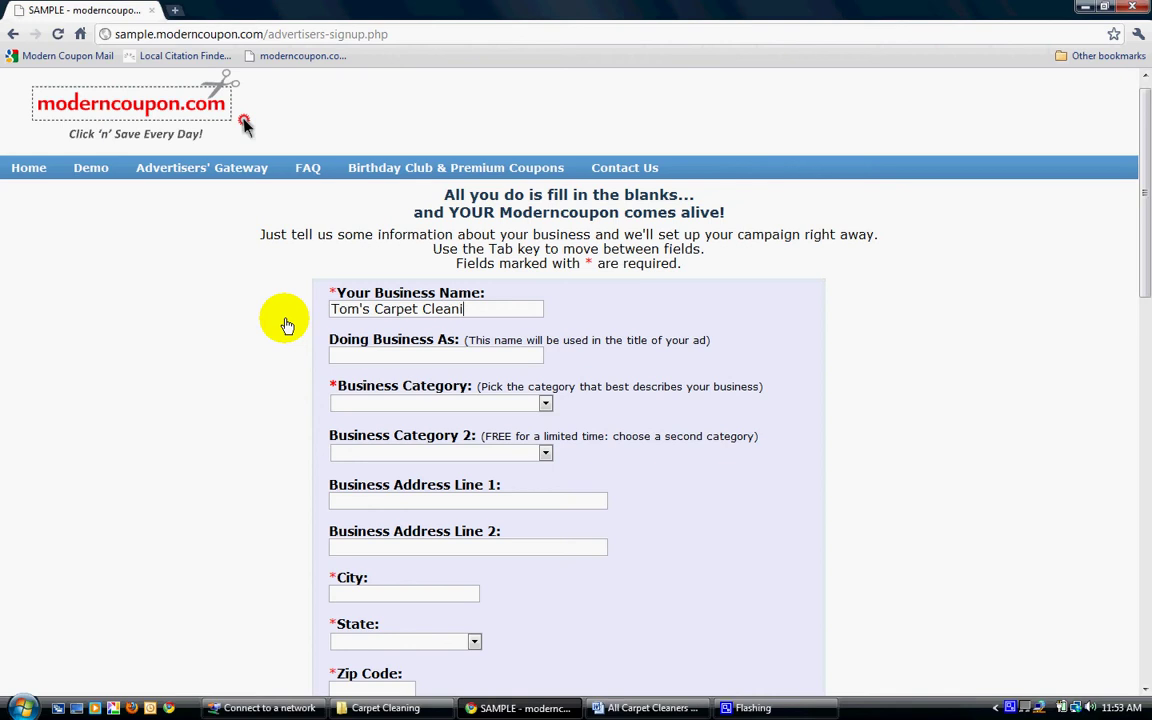
pyautogui.write('ng')
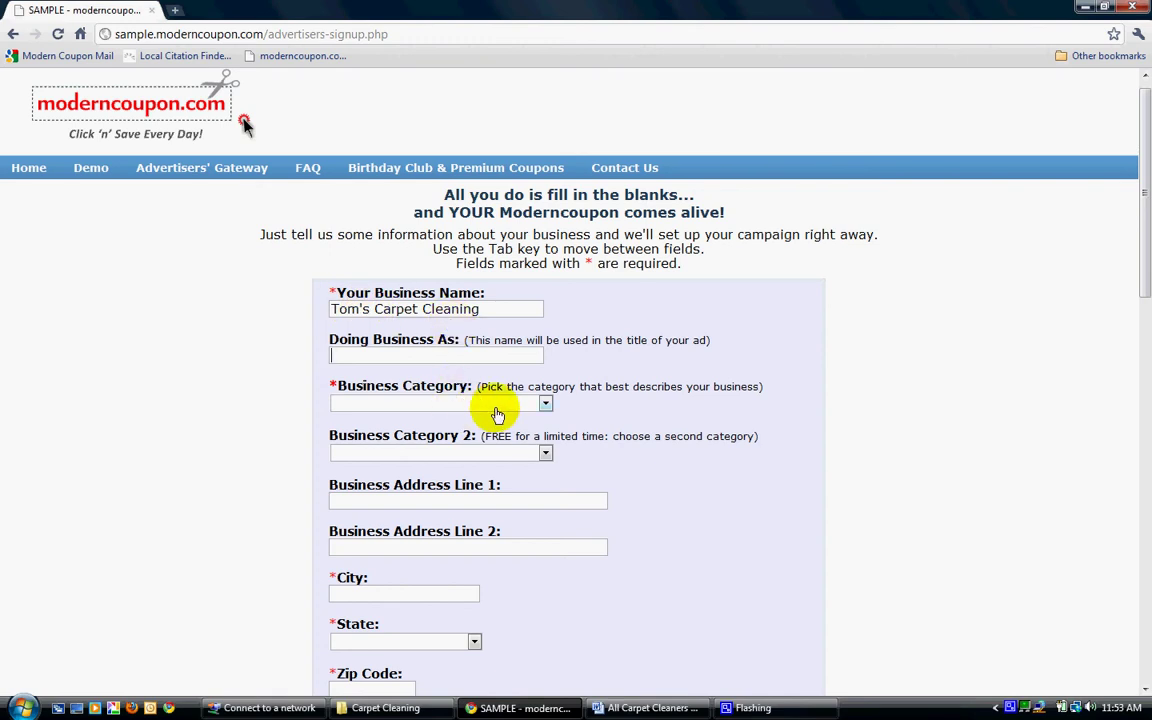
pyautogui.click(544, 405)
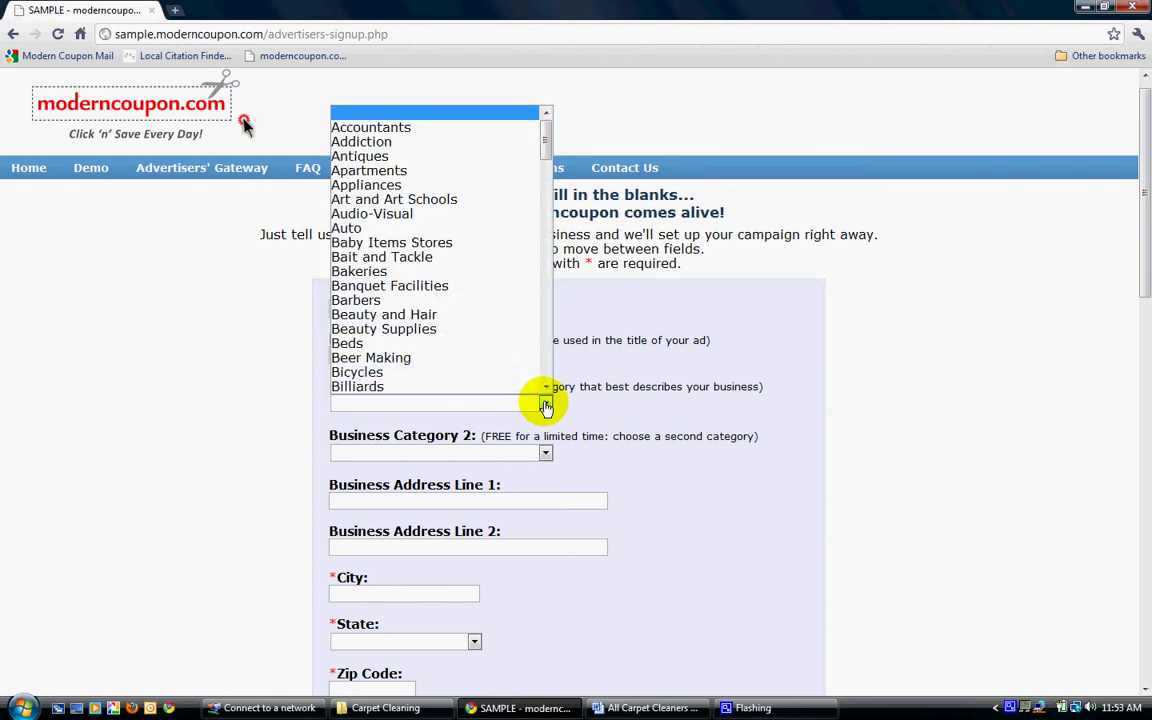
pyautogui.scroll(-6, 545, 380)
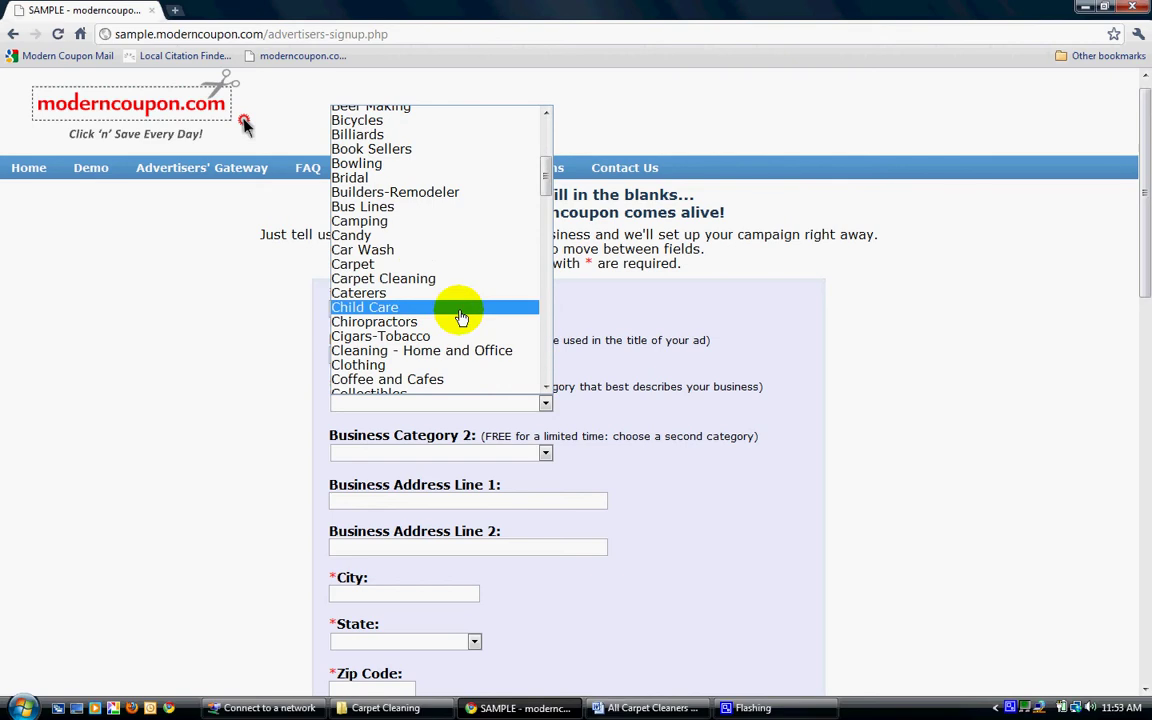
pyautogui.click(432, 279)
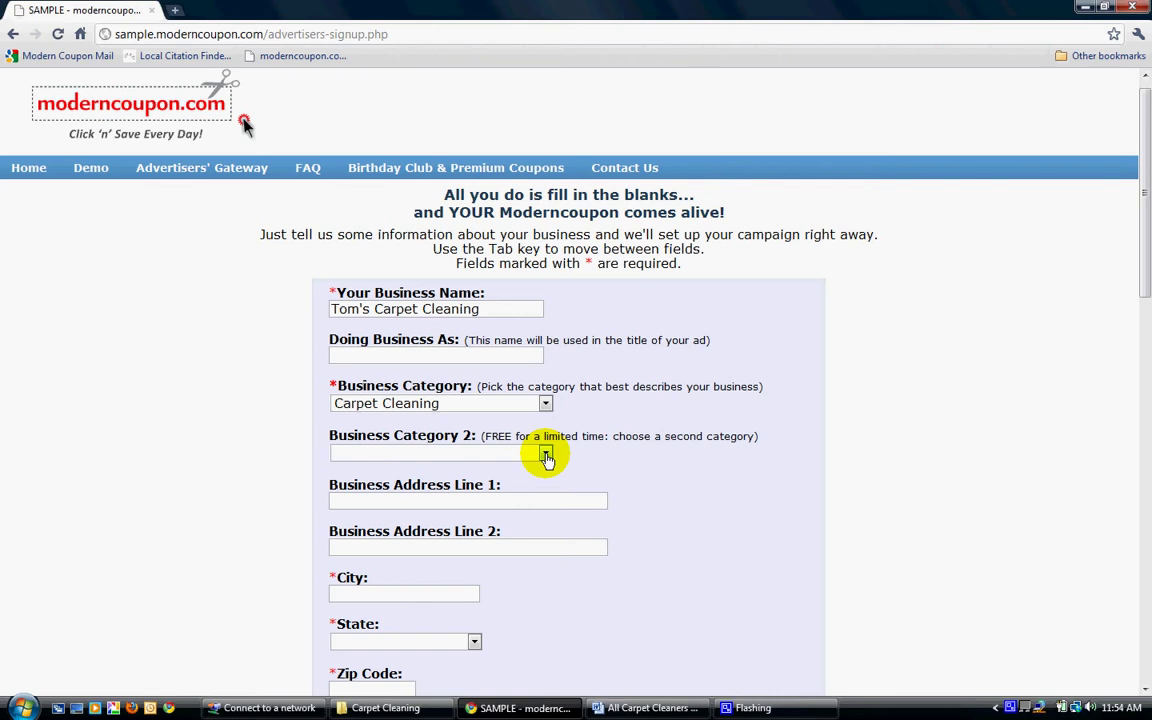
pyautogui.click(546, 456)
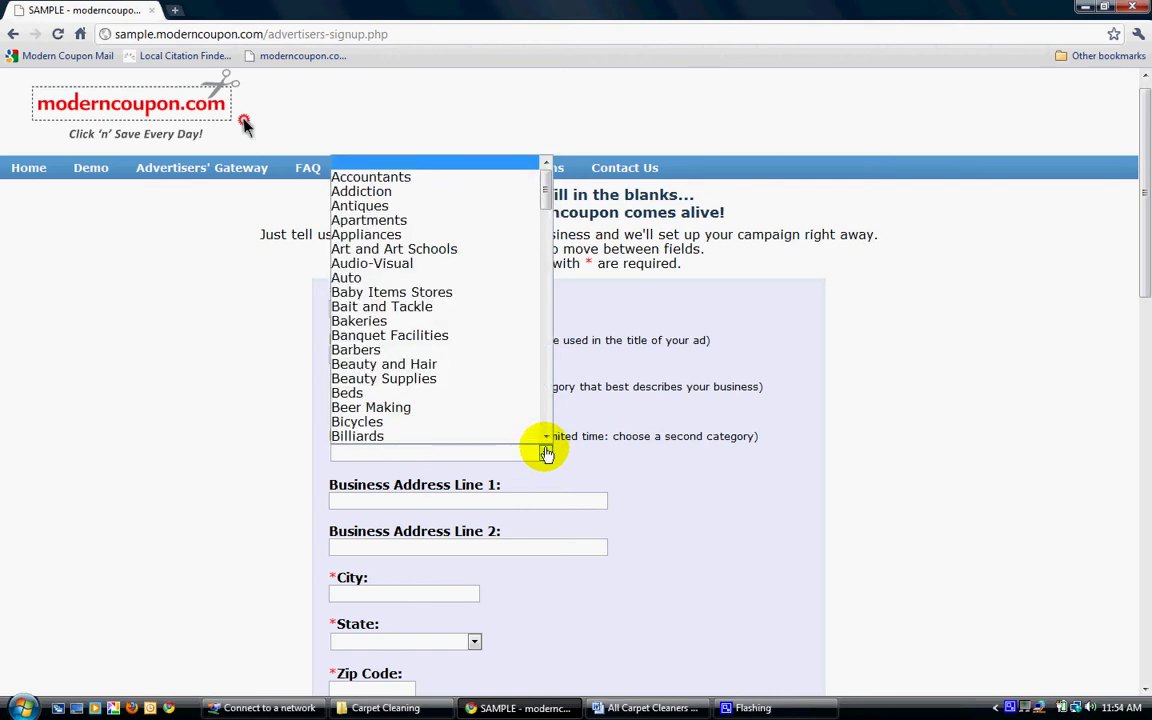
pyautogui.scroll(-6, 546, 440)
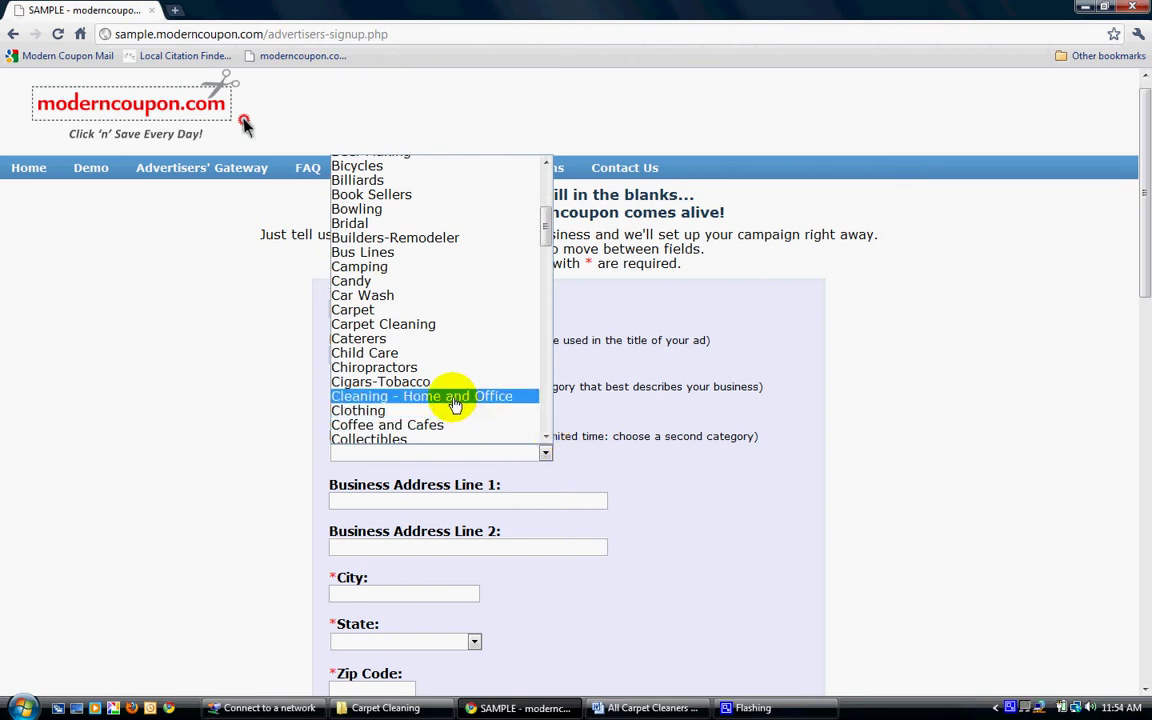
pyautogui.click(455, 398)
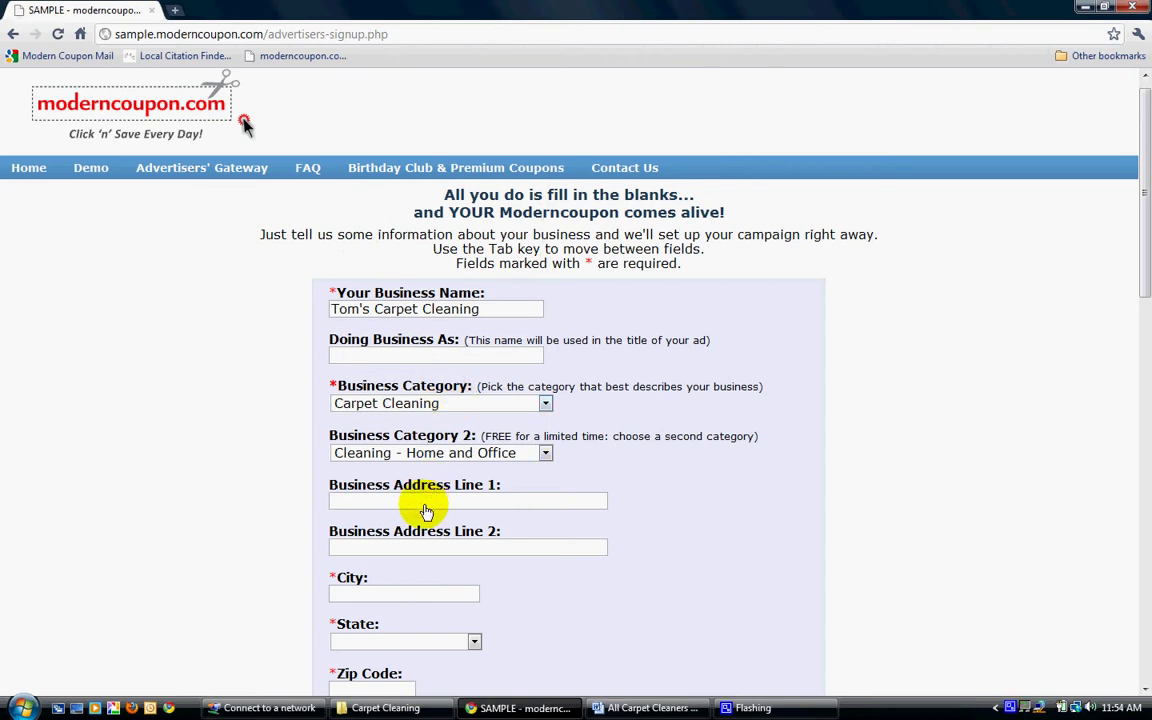
# Fill in the street address 1 Main Street from the autocomplete suggestion.
pyautogui.write('1')
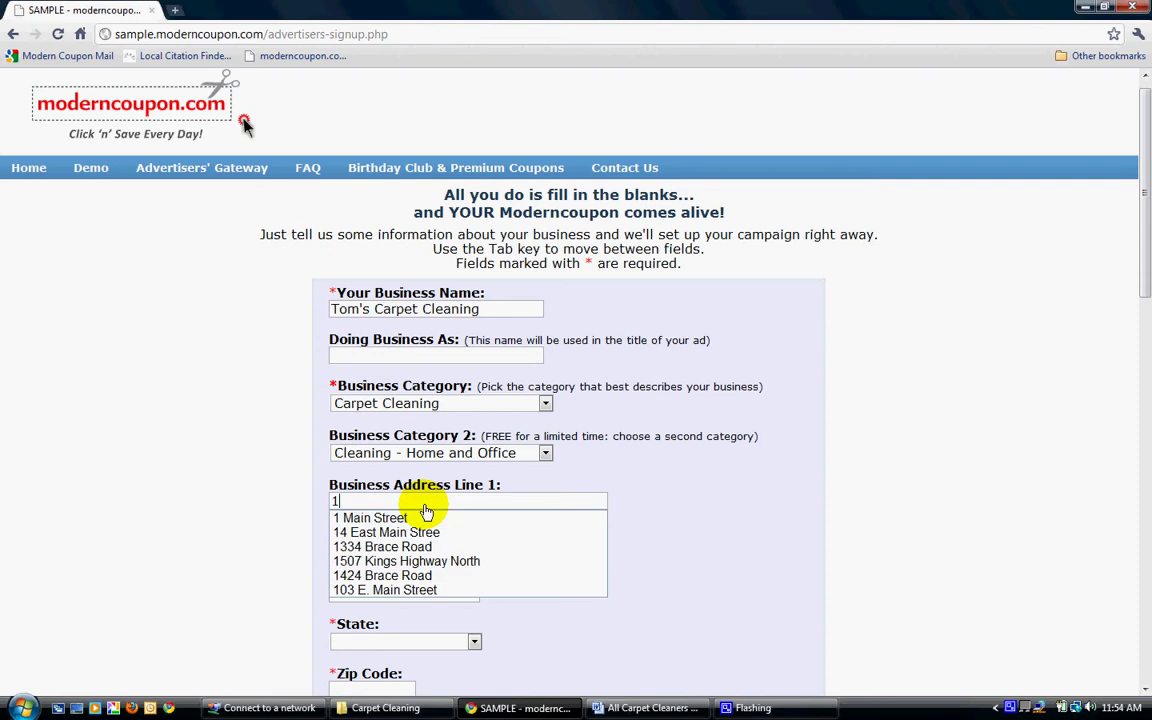
pyautogui.press('Down')
pyautogui.press('Tab')
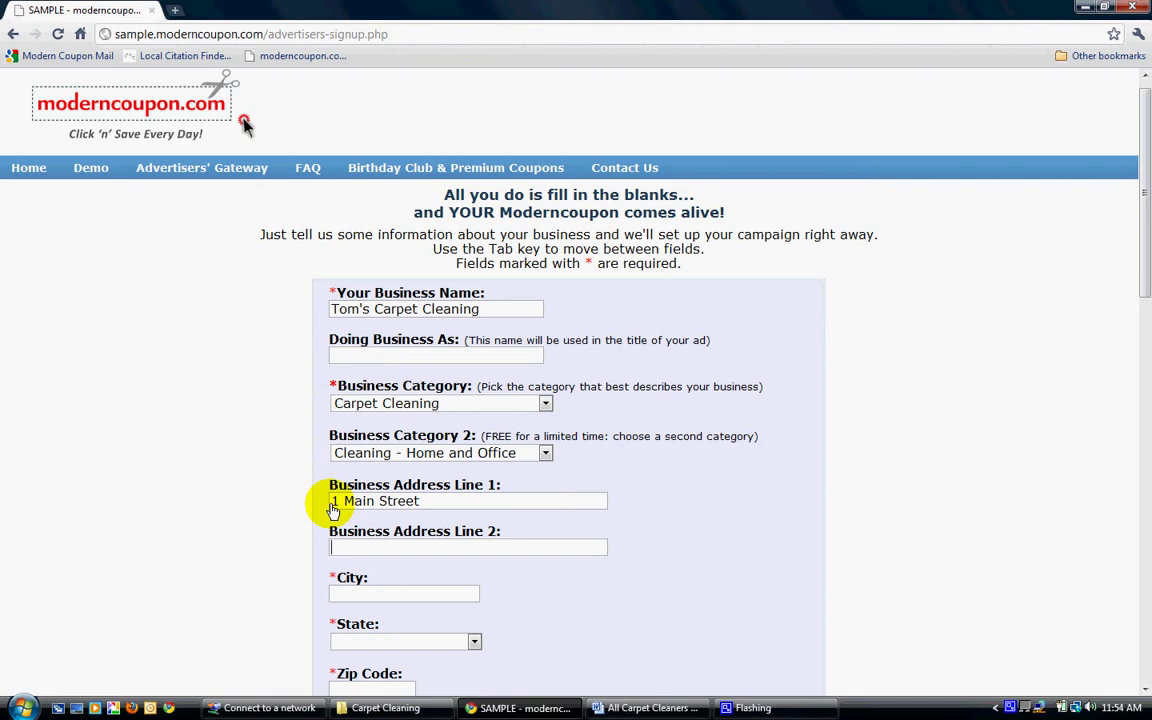
pyautogui.press('Tab')
# Set city Philadelphia, state Pennsylvania and zip code 19104.
pyautogui.write('Ph')
pyautogui.press('Down')
pyautogui.press('Return')
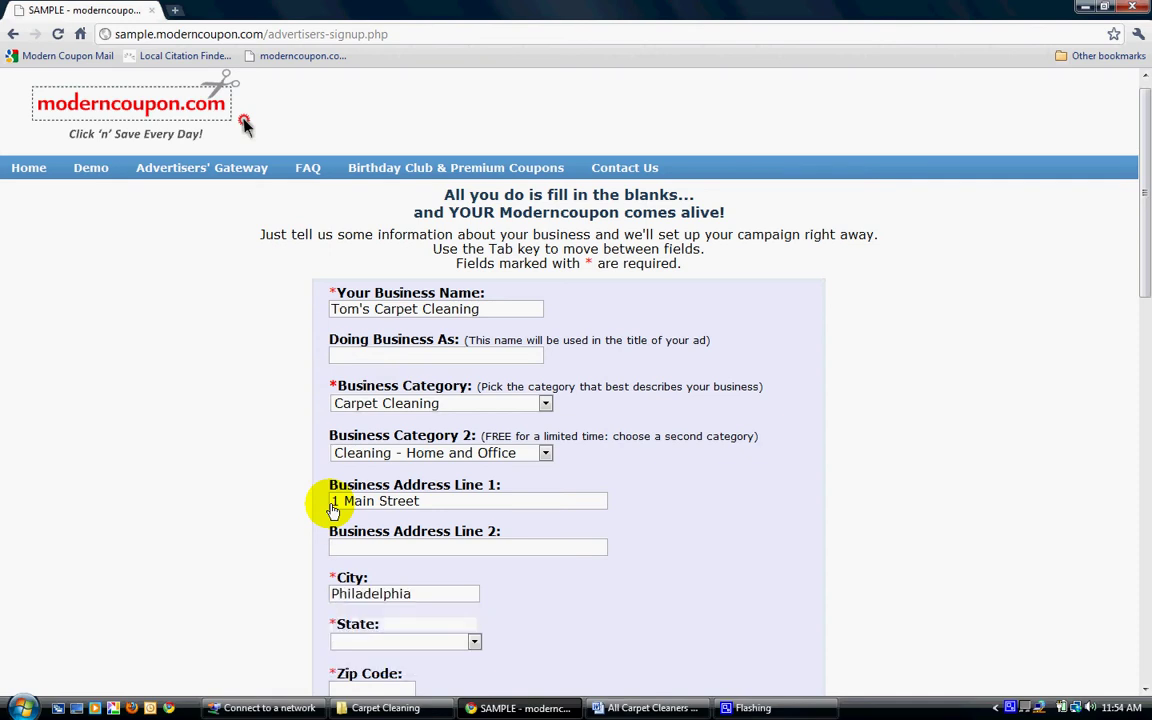
pyautogui.press('Tab')
pyautogui.write('P')
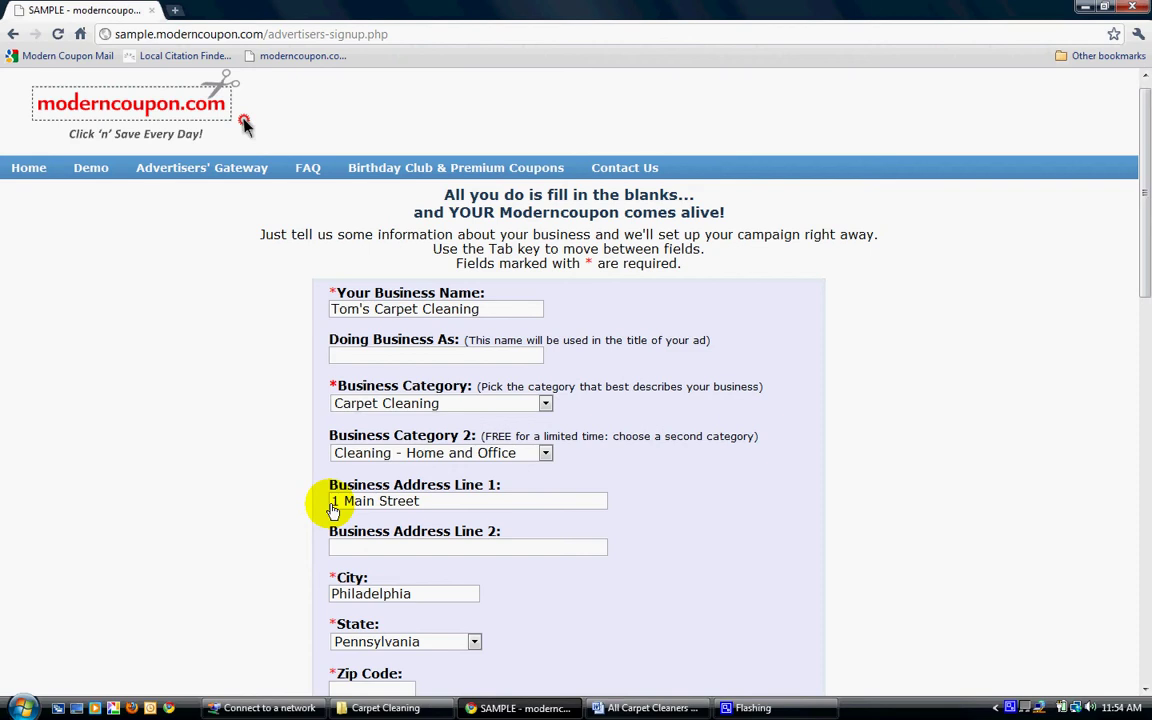
pyautogui.press('Tab')
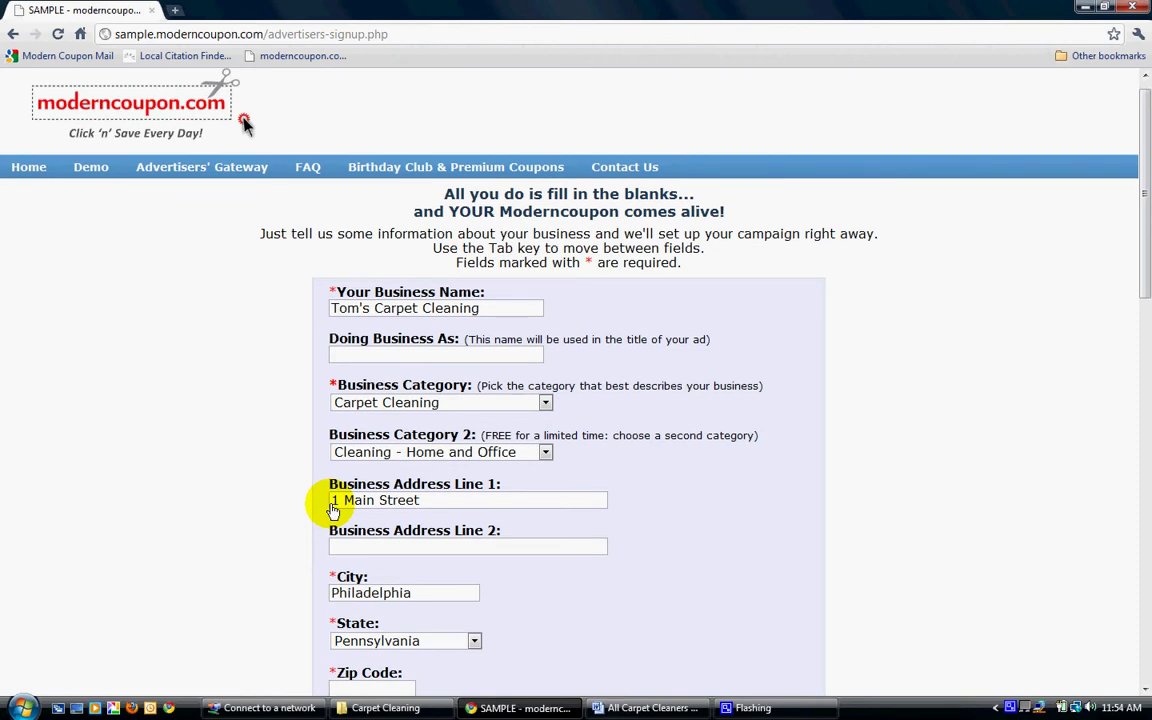
pyautogui.write('19104')
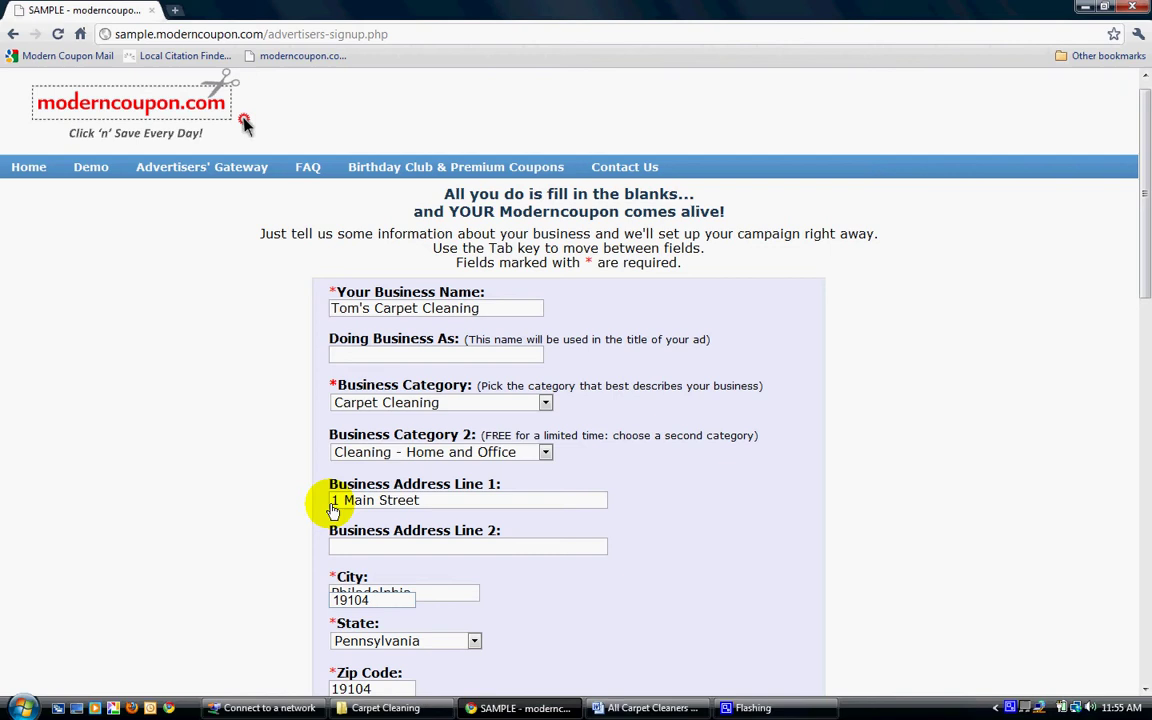
pyautogui.press('Tab')
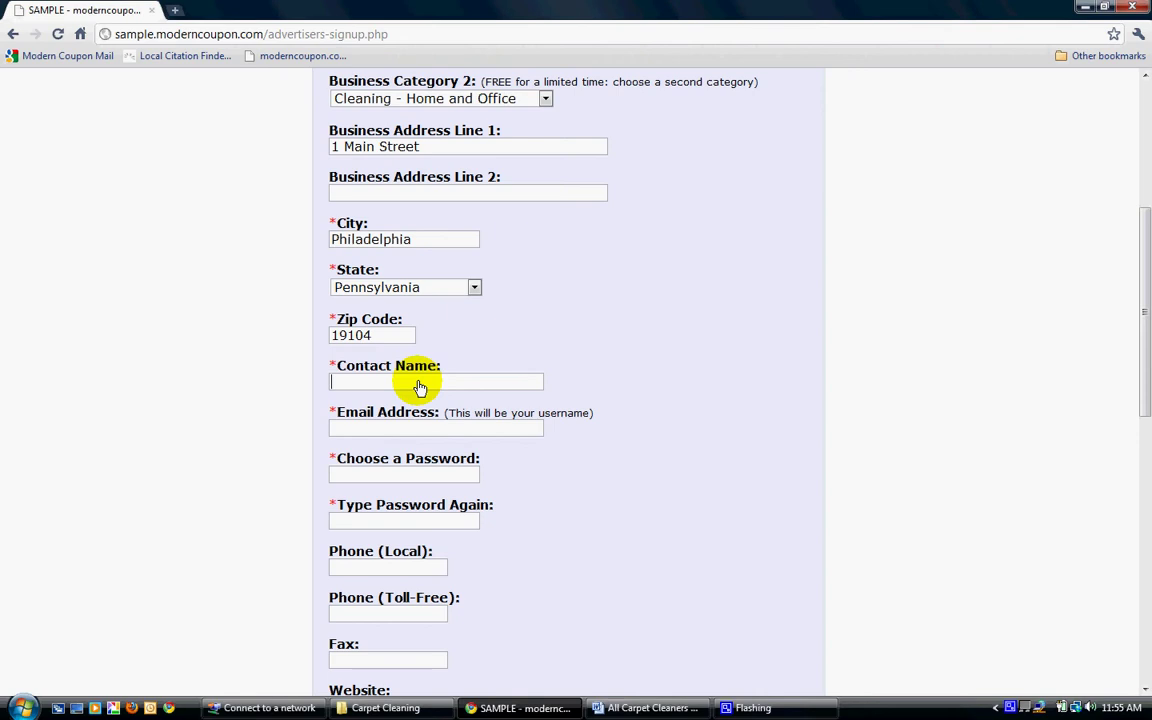
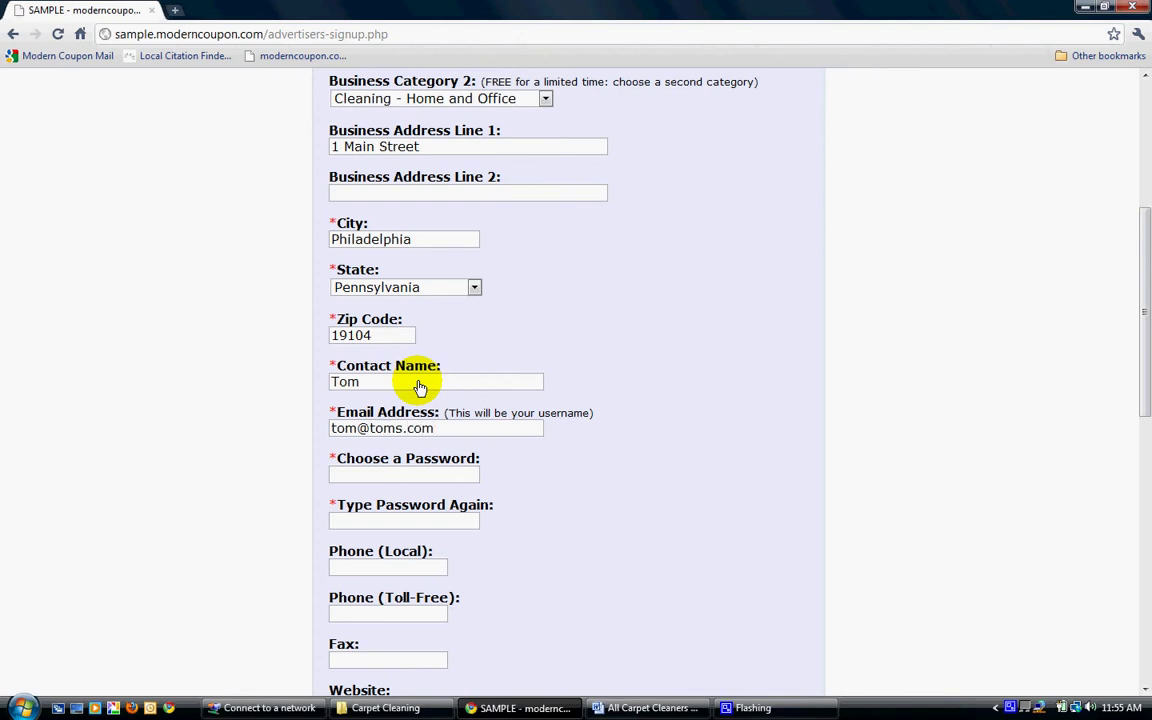
# Enter the contact e-mail address, then set and confirm the account password.
pyautogui.press('Tab')
pyautogui.write('•••••')
pyautogui.press('Tab')
pyautogui.write('•••••')
pyautogui.press('Tab')
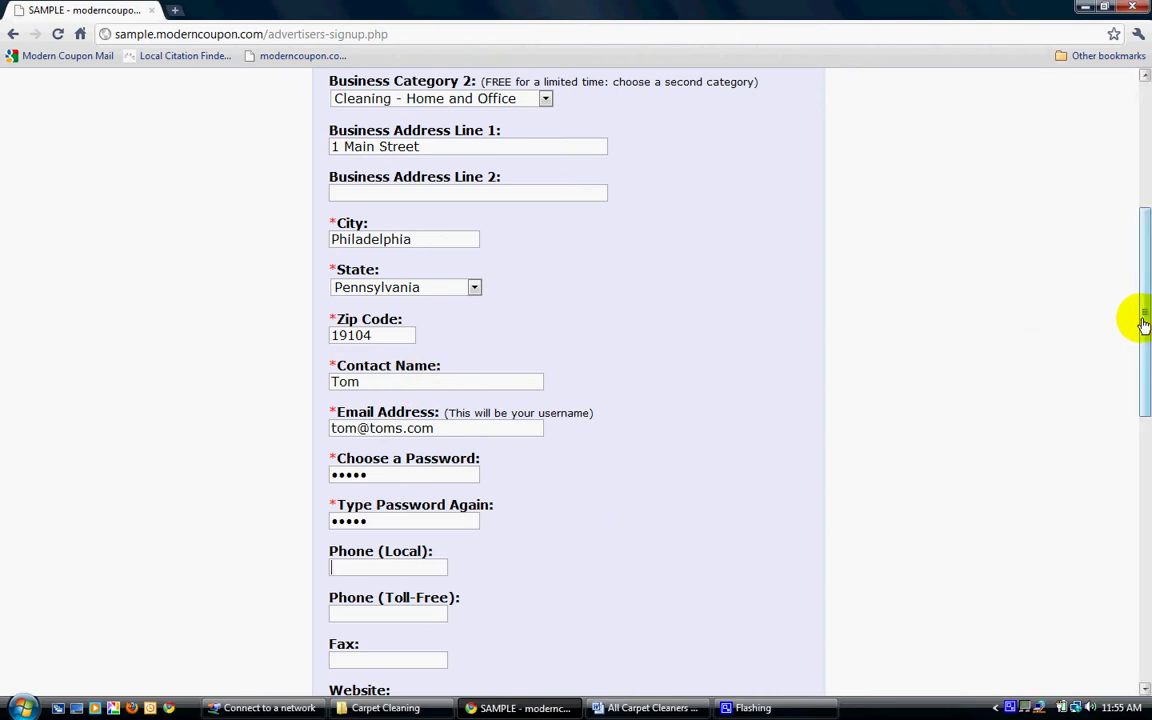
pyautogui.moveTo(1143, 323); pyautogui.dragTo(1143, 358)
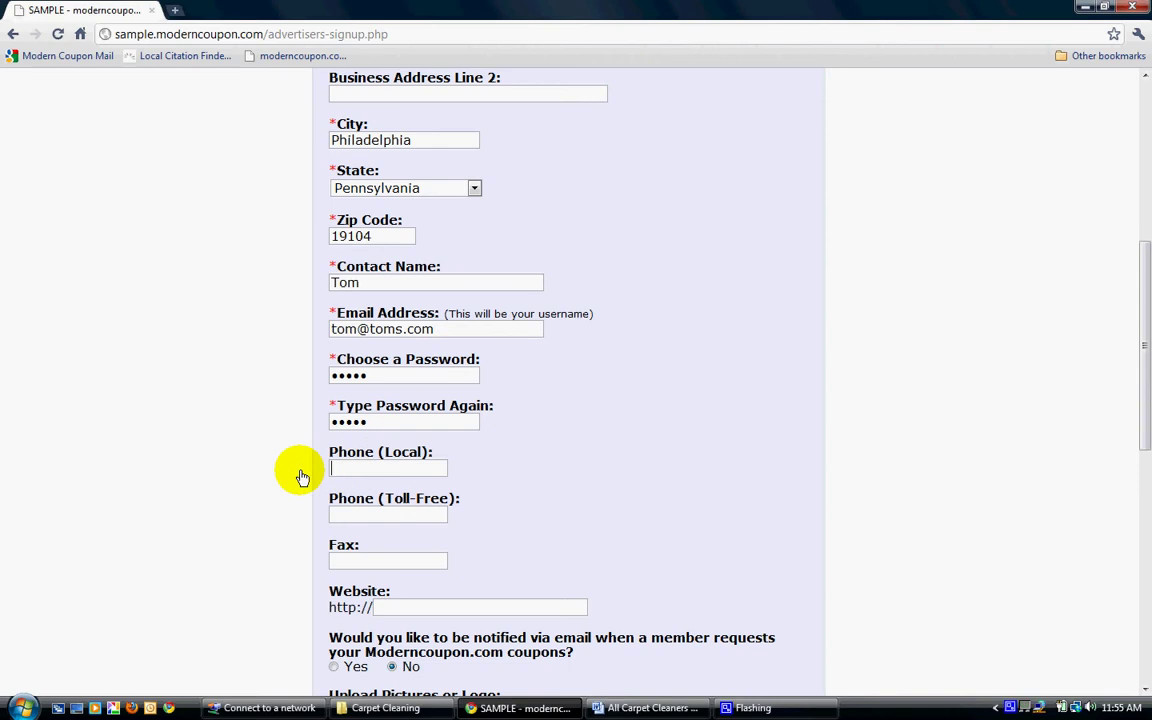
pyautogui.write('555')
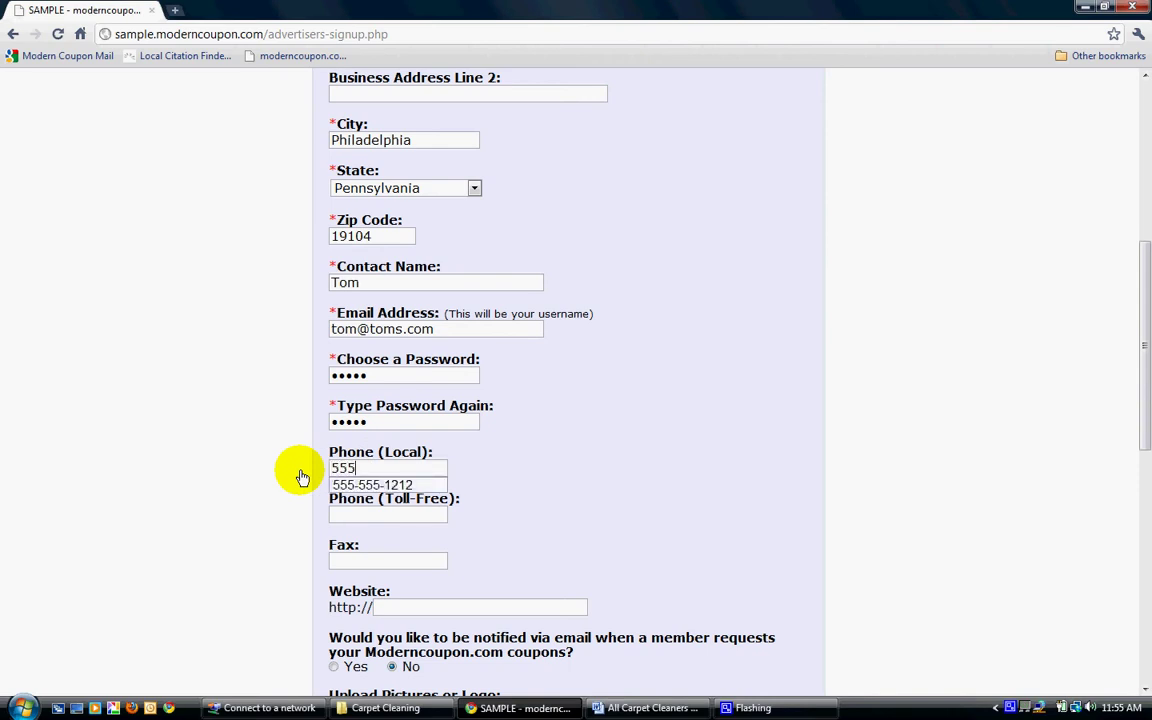
pyautogui.press('Down')
pyautogui.press('Tab')
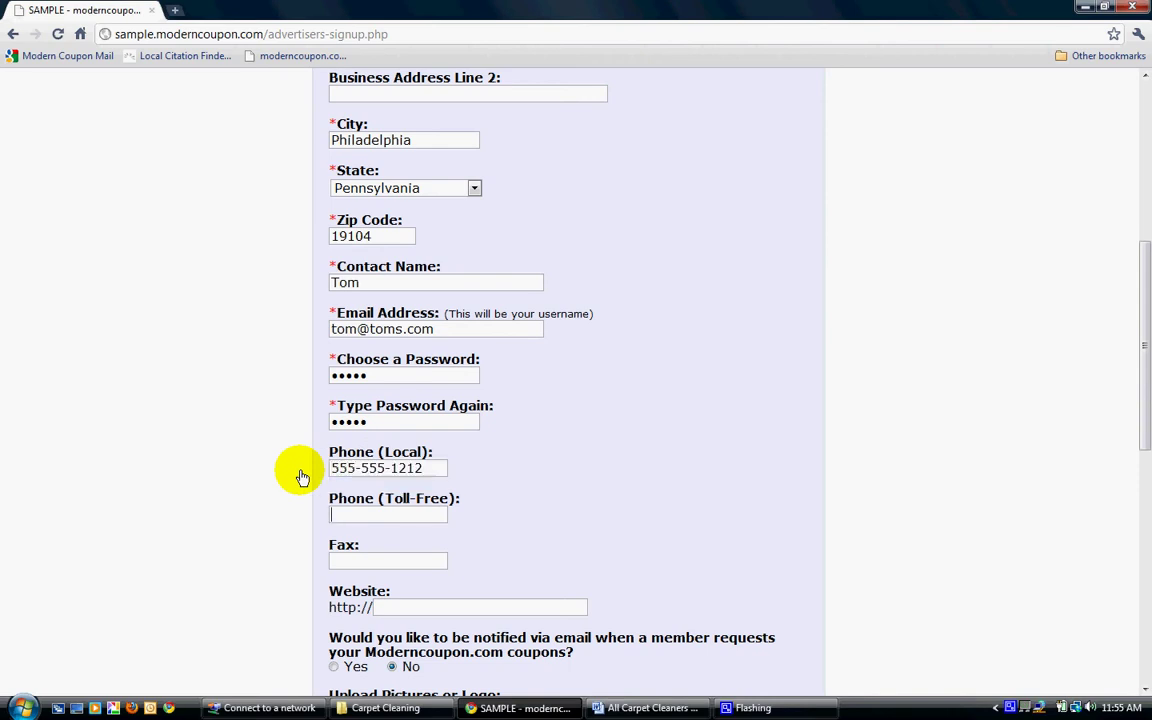
pyautogui.press('Tab')
pyautogui.press('Tab')
pyautogui.write('www')
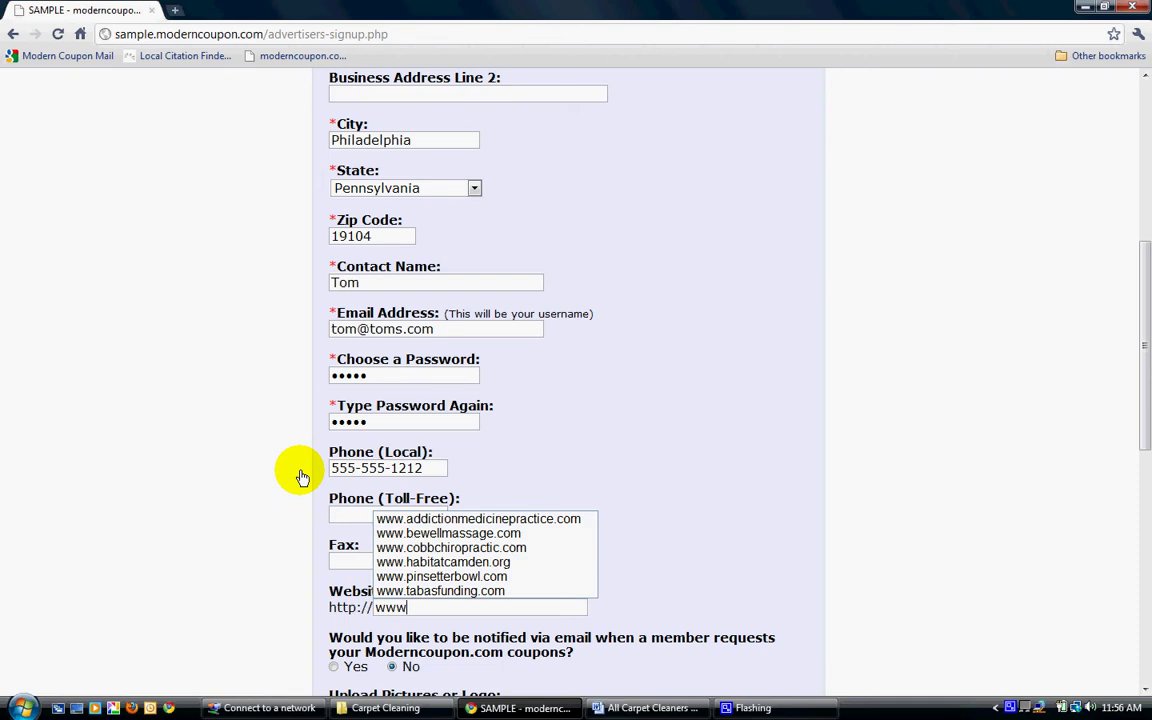
pyautogui.write('.toms')
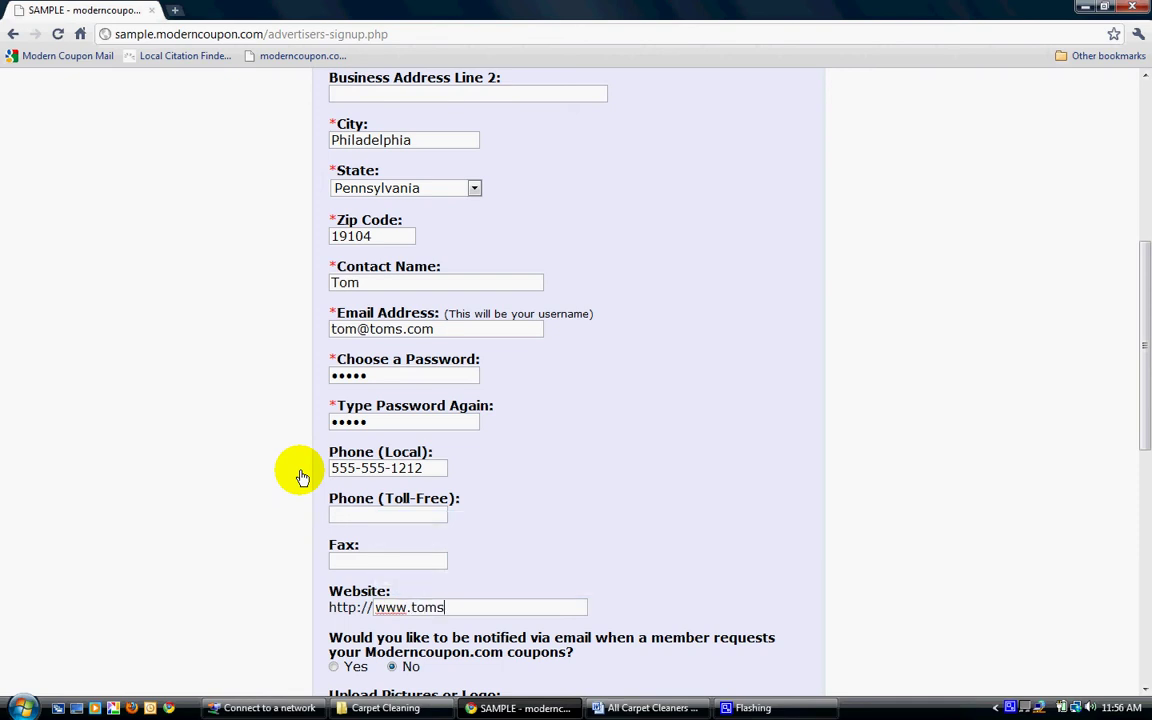
pyautogui.write('.com')
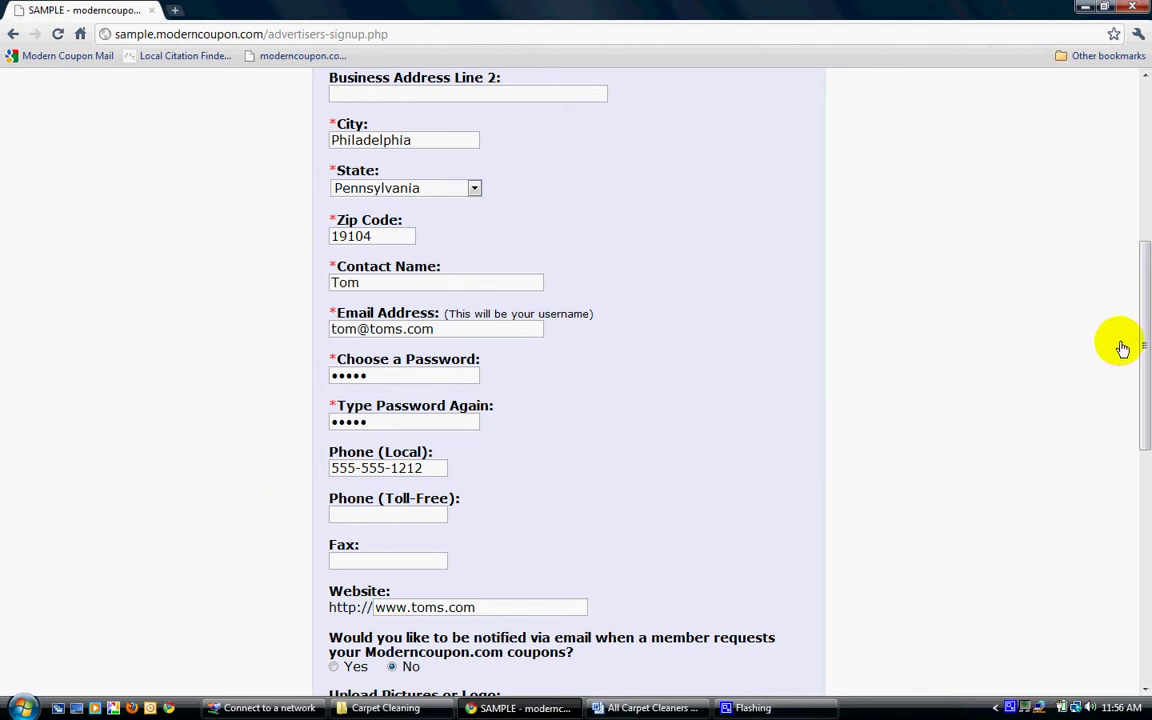
pyautogui.moveTo(1143, 347); pyautogui.dragTo(1143, 390)
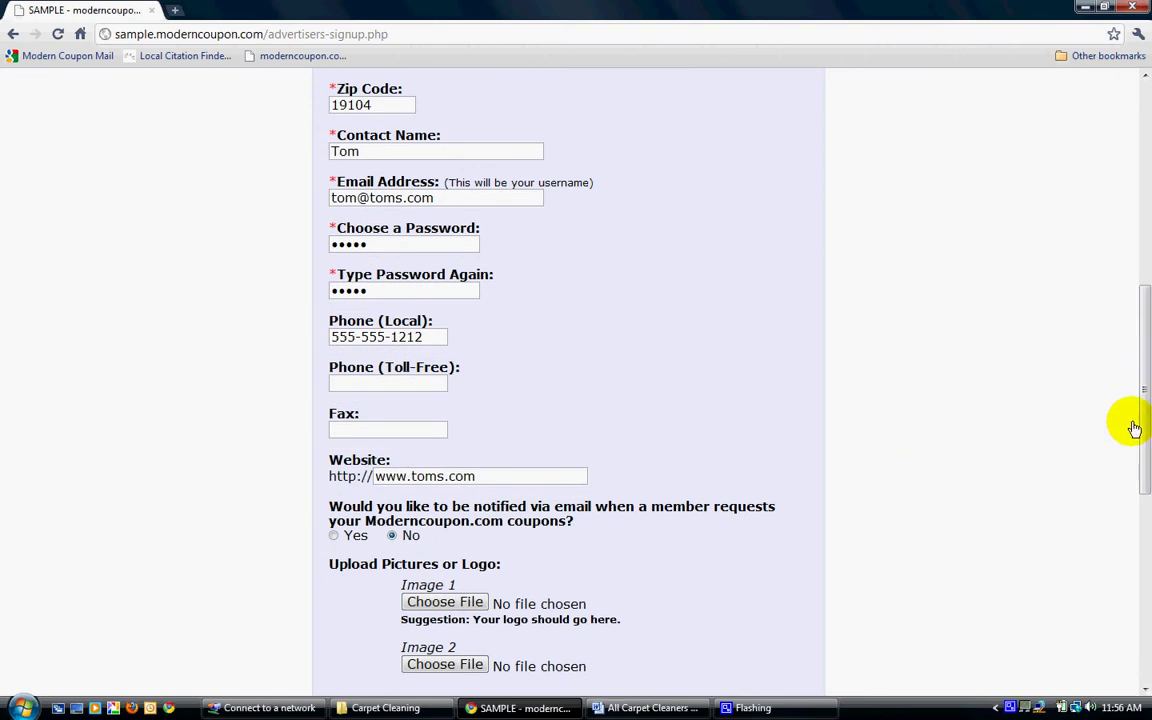
# Set e-mail notification of member coupon requests to Yes.
pyautogui.moveTo(1144, 447); pyautogui.dragTo(1146, 470)
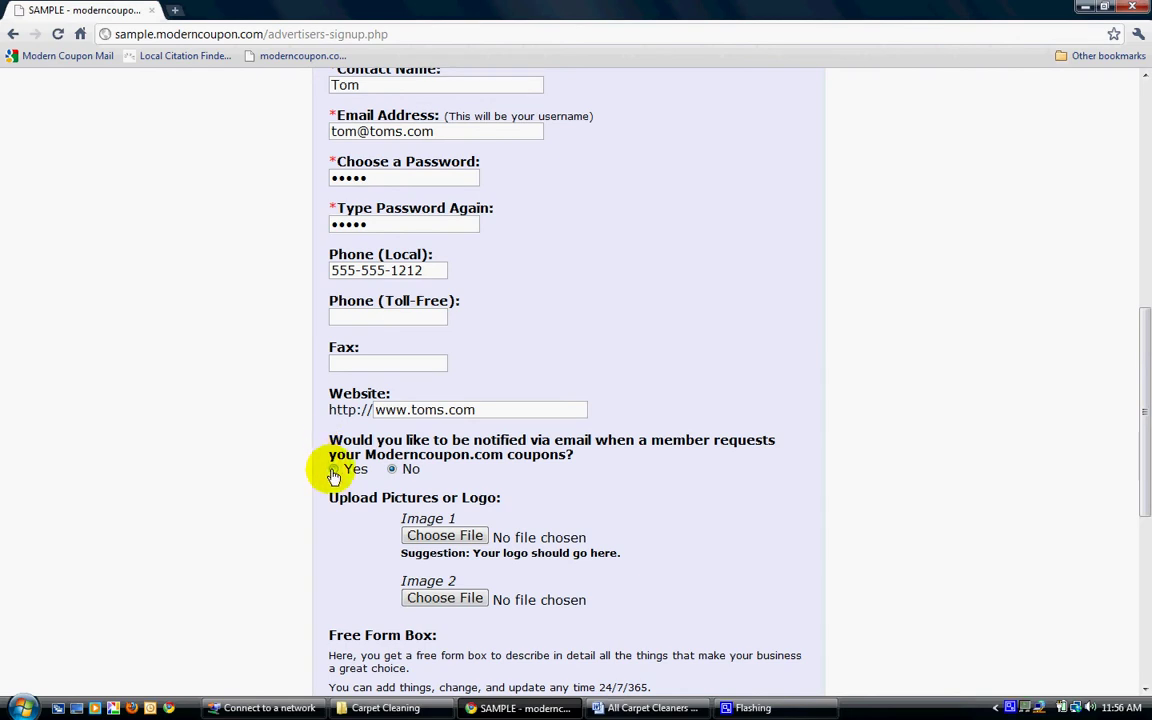
pyautogui.click(334, 470)
pyautogui.click(392, 470)
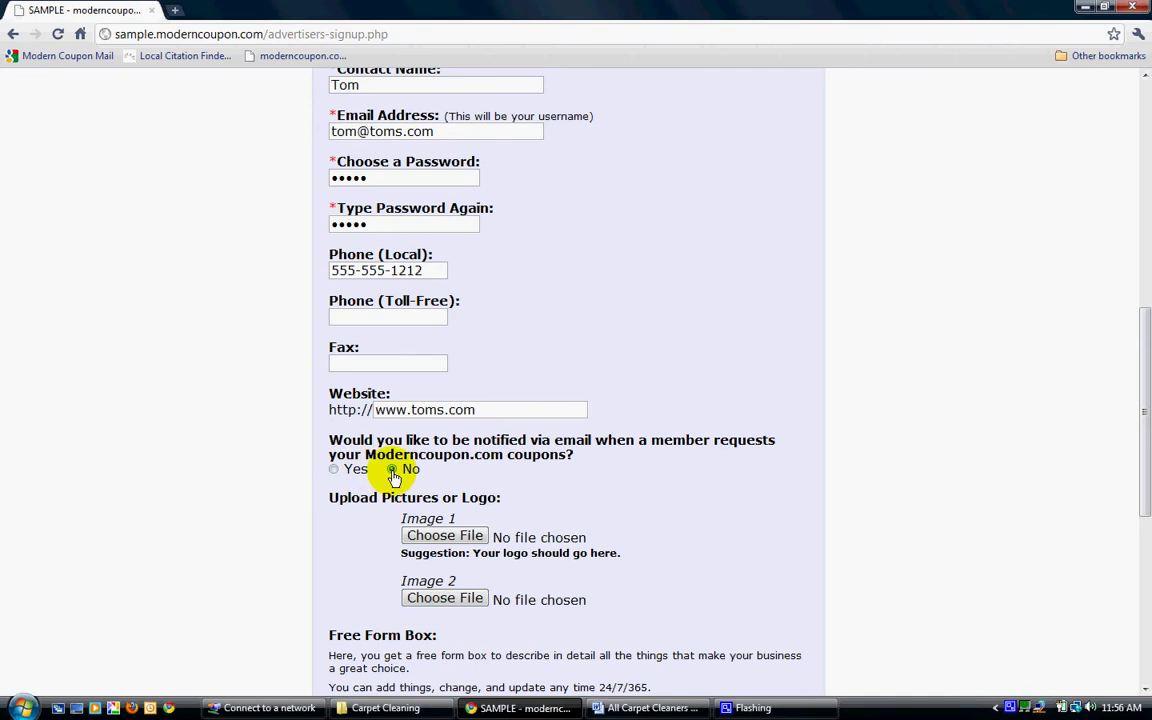
pyautogui.click(334, 470)
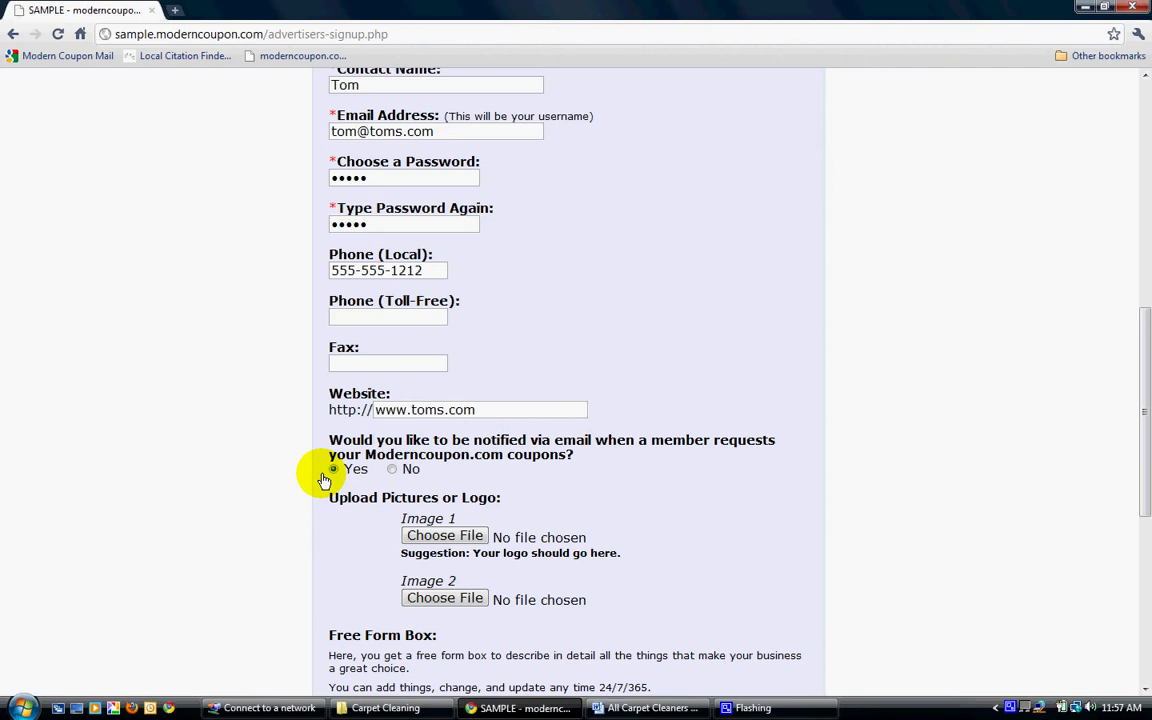
# Attach carpet_cleaning_van.jpg from Desktop > Carpet Cleaning as Image 1.
pyautogui.click(444, 536)
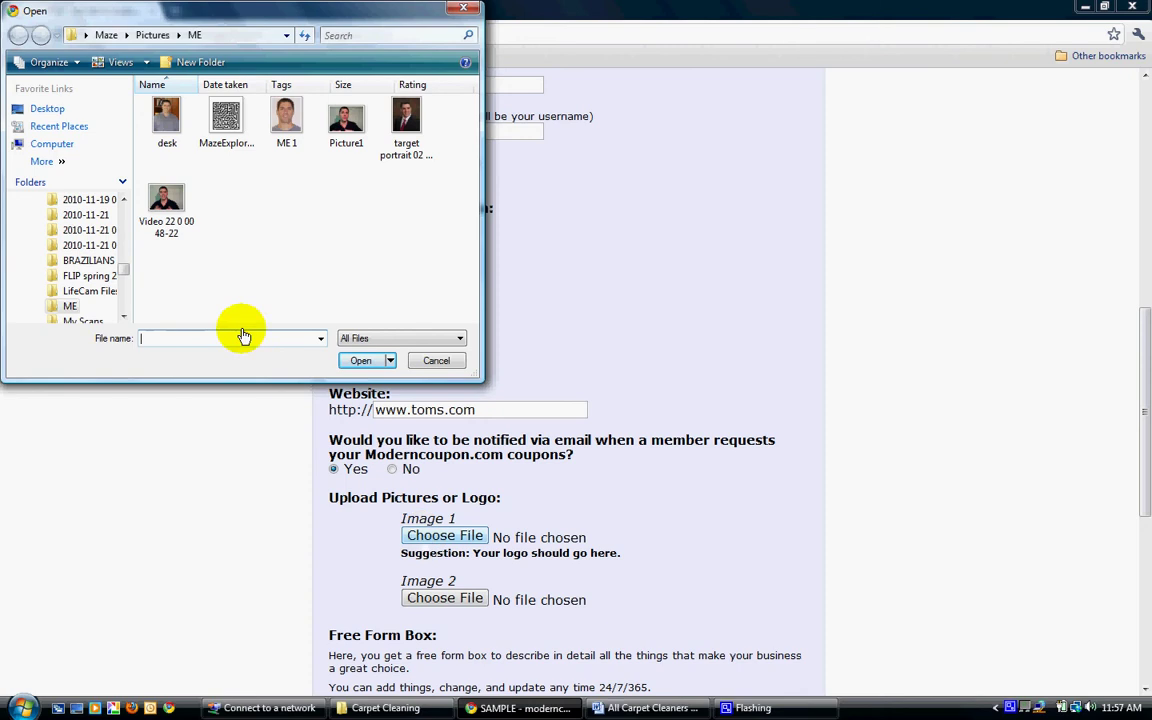
pyautogui.click(46, 108)
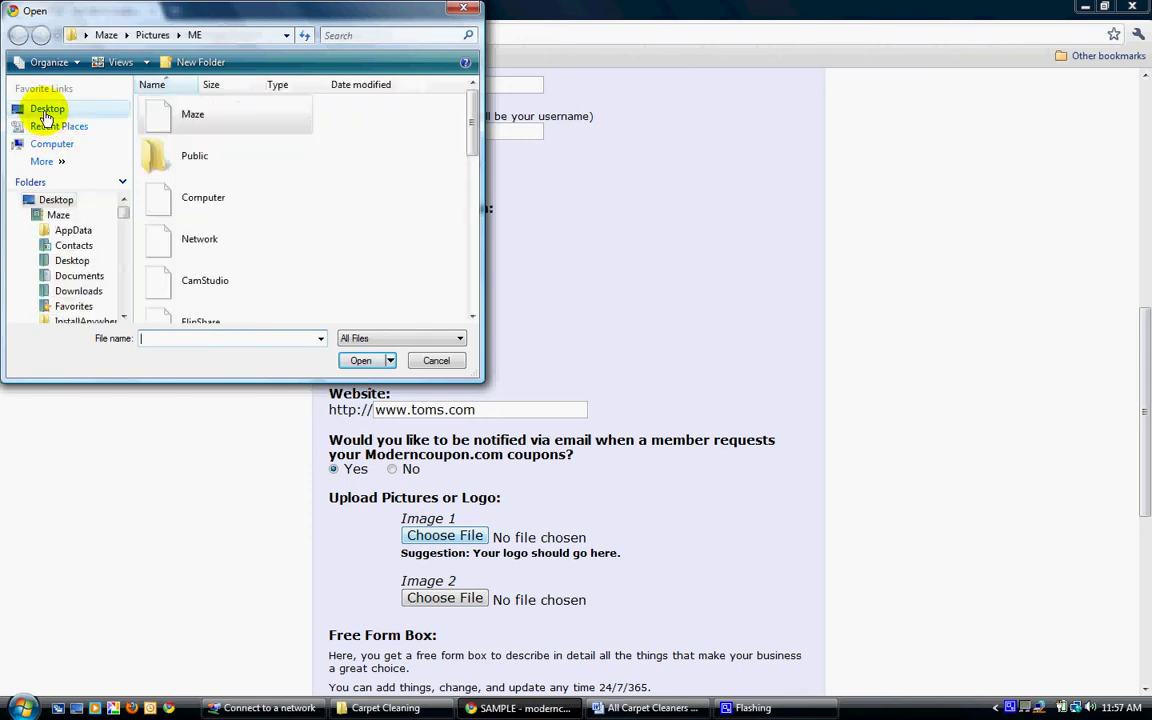
pyautogui.moveTo(471, 117); pyautogui.dragTo(470, 182)
pyautogui.doubleClick(201, 240)
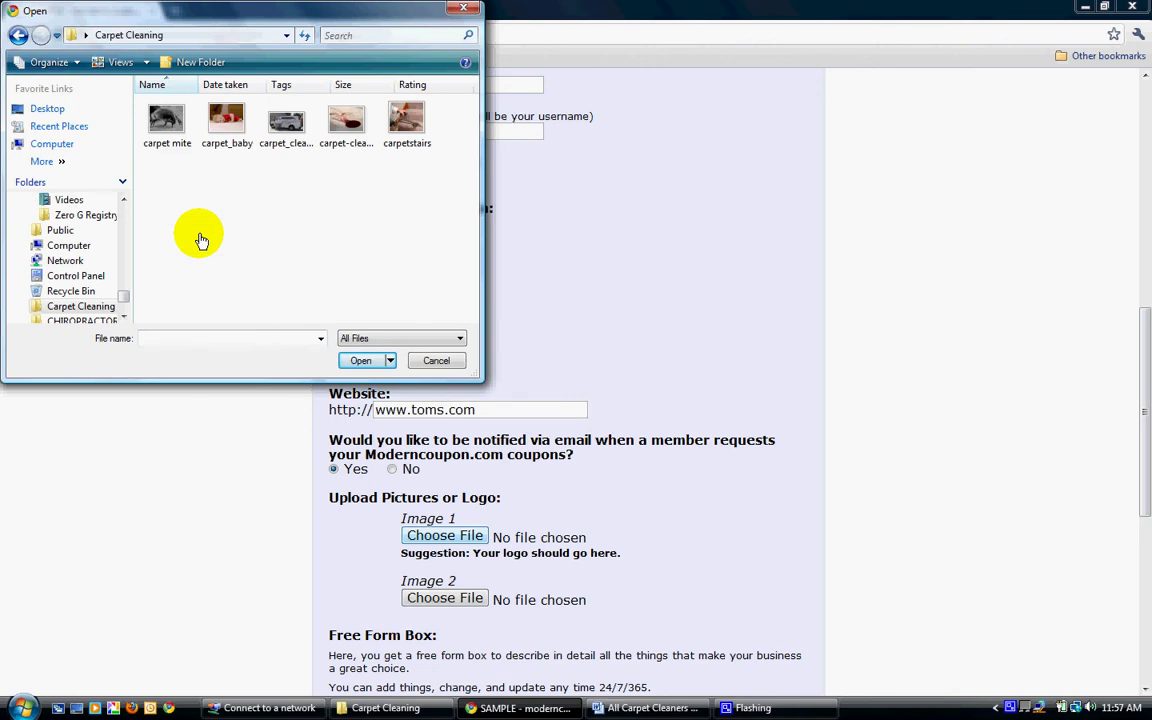
pyautogui.click(285, 120)
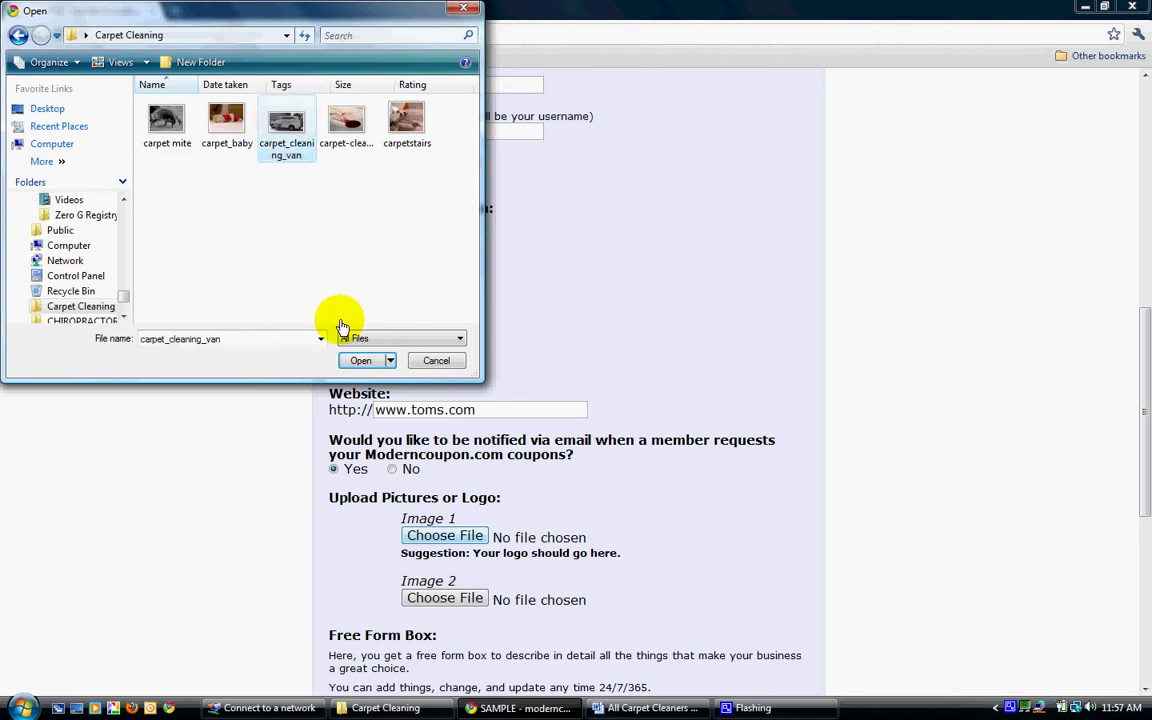
pyautogui.click(358, 361)
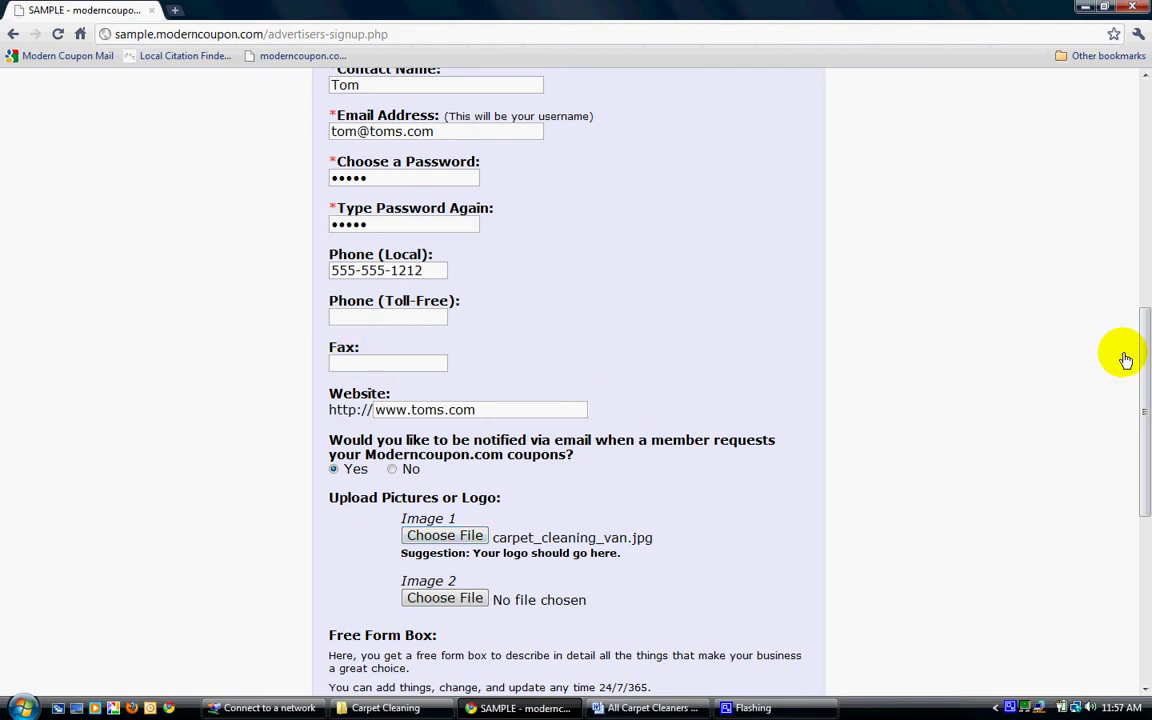
# Select the carpet_baby picture in the file dialog for Image 2.
pyautogui.moveTo(1143, 370); pyautogui.dragTo(1145, 390)
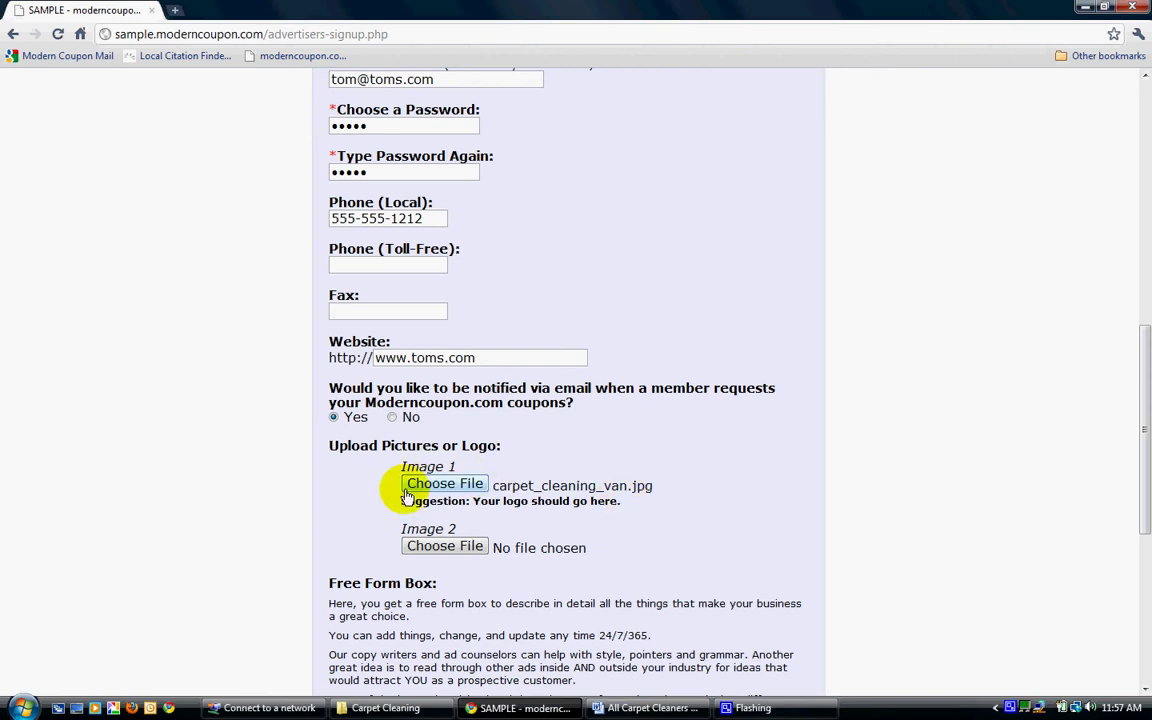
pyautogui.click(425, 551)
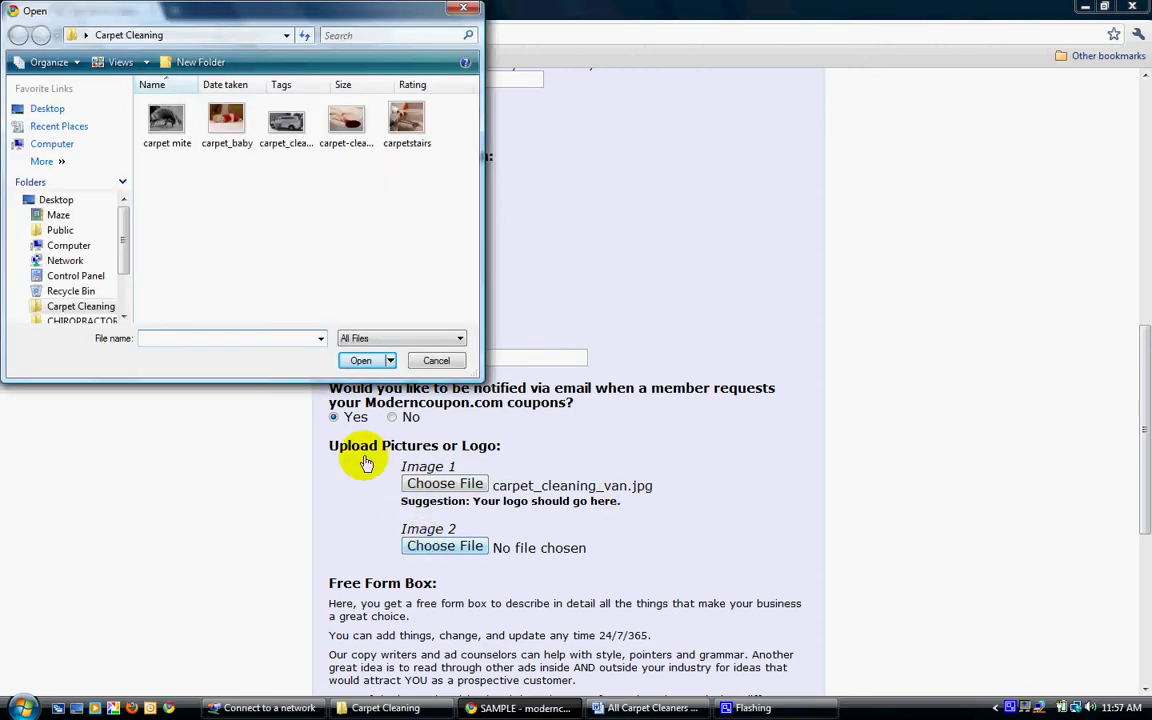
pyautogui.click(226, 118)
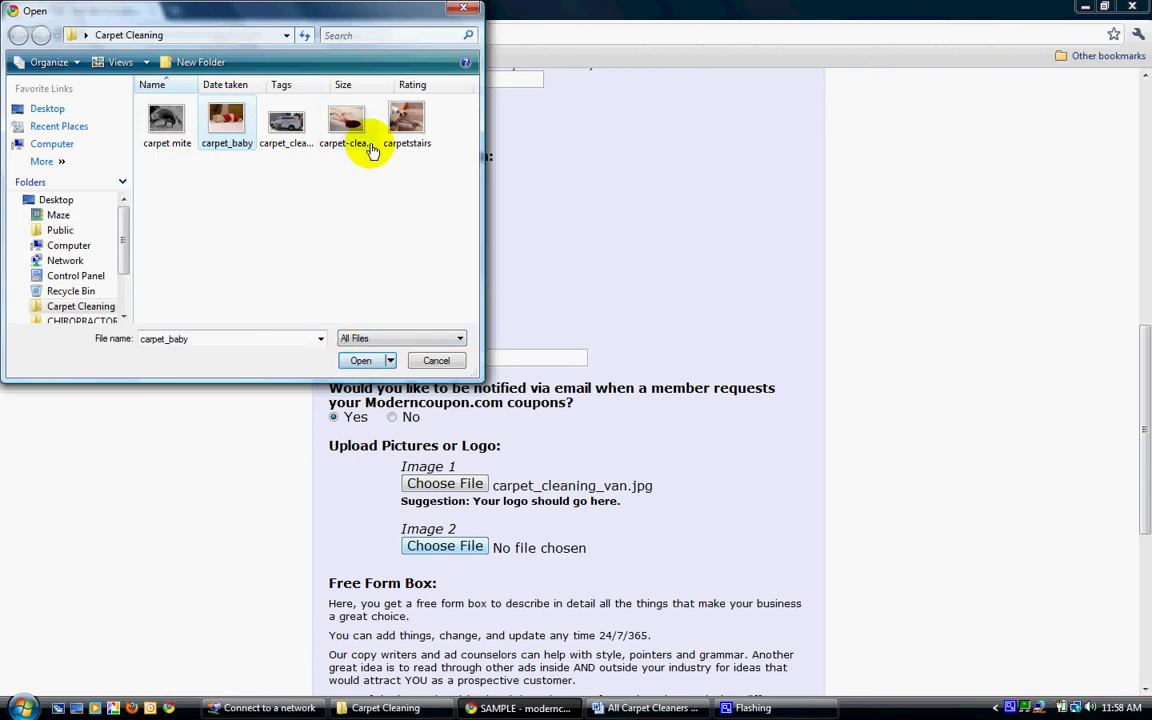
# Attach carpet_baby.jpg as Image 2 and enlarge the Free Form Box editor.
pyautogui.click(358, 362)
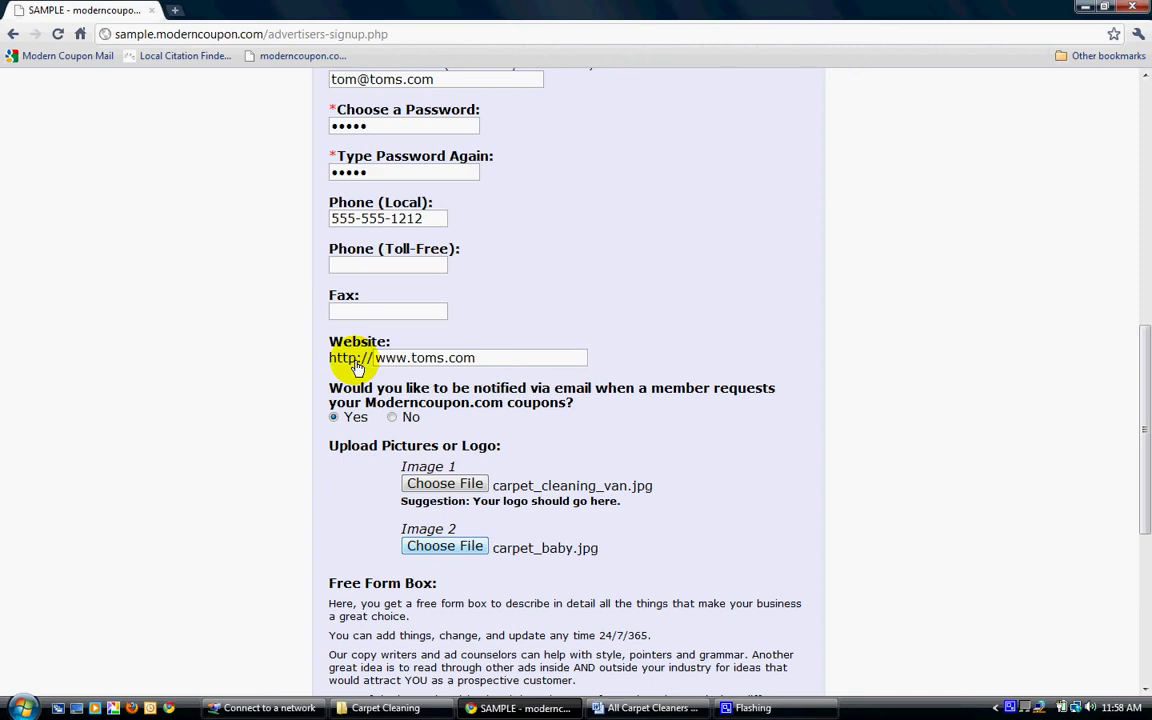
pyautogui.moveTo(1145, 352); pyautogui.dragTo(1145, 492)
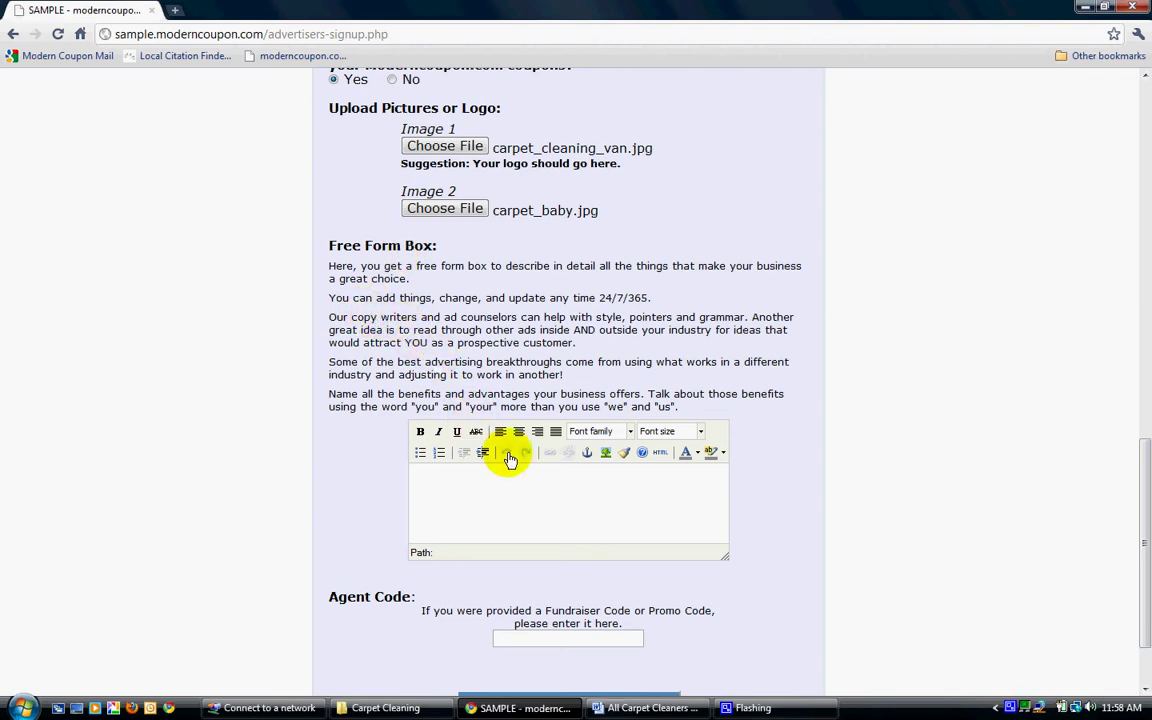
pyautogui.click(530, 489)
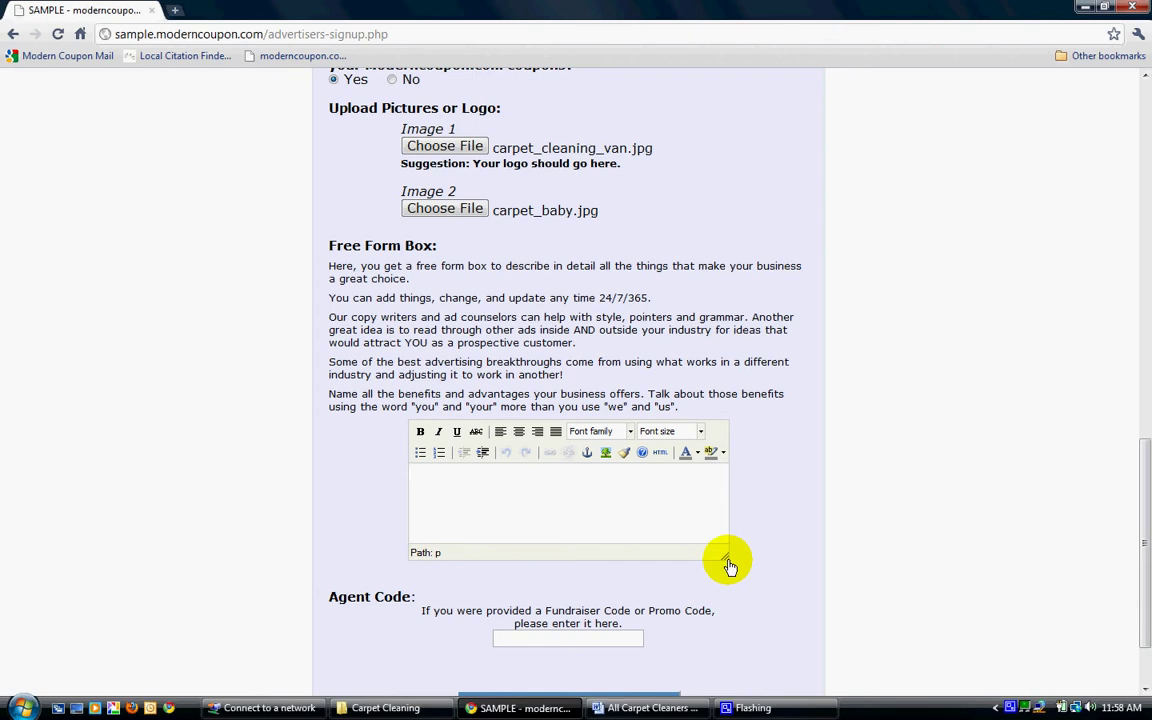
pyautogui.moveTo(730, 563); pyautogui.dragTo(793, 623)
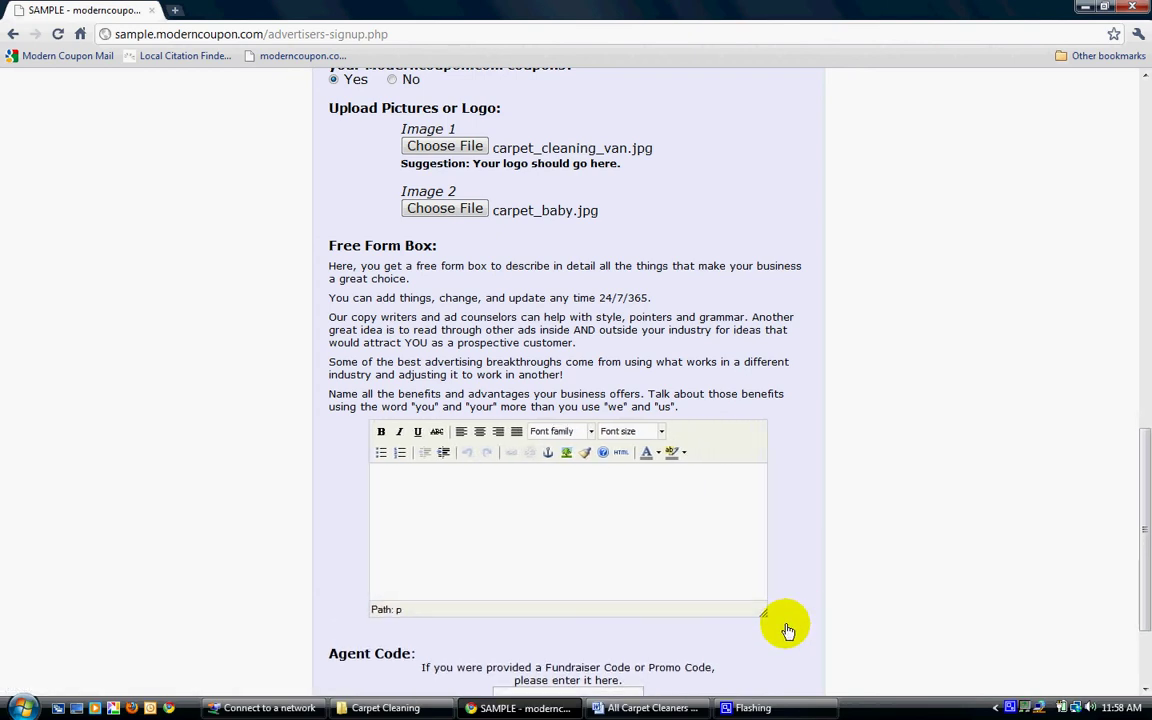
# In Word, select the 'All Carpet Cleaners Are Not Created Equal' ad copy text.
pyautogui.click(648, 708)
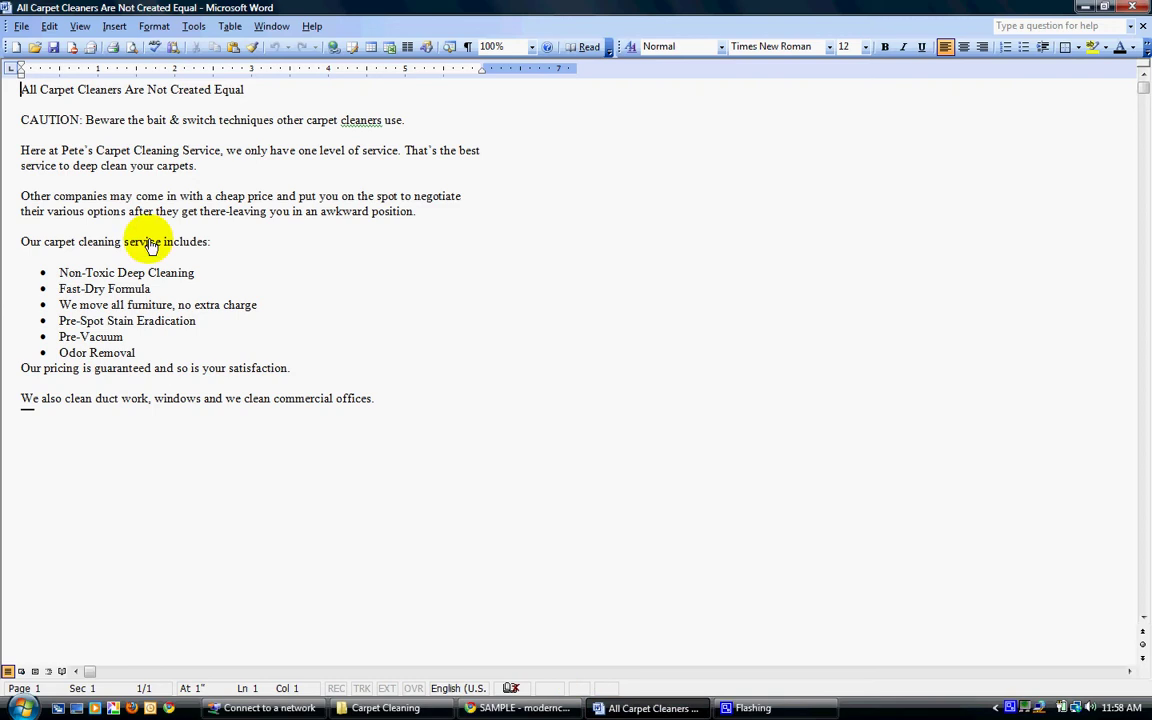
pyautogui.moveTo(21, 89); pyautogui.dragTo(388, 408)
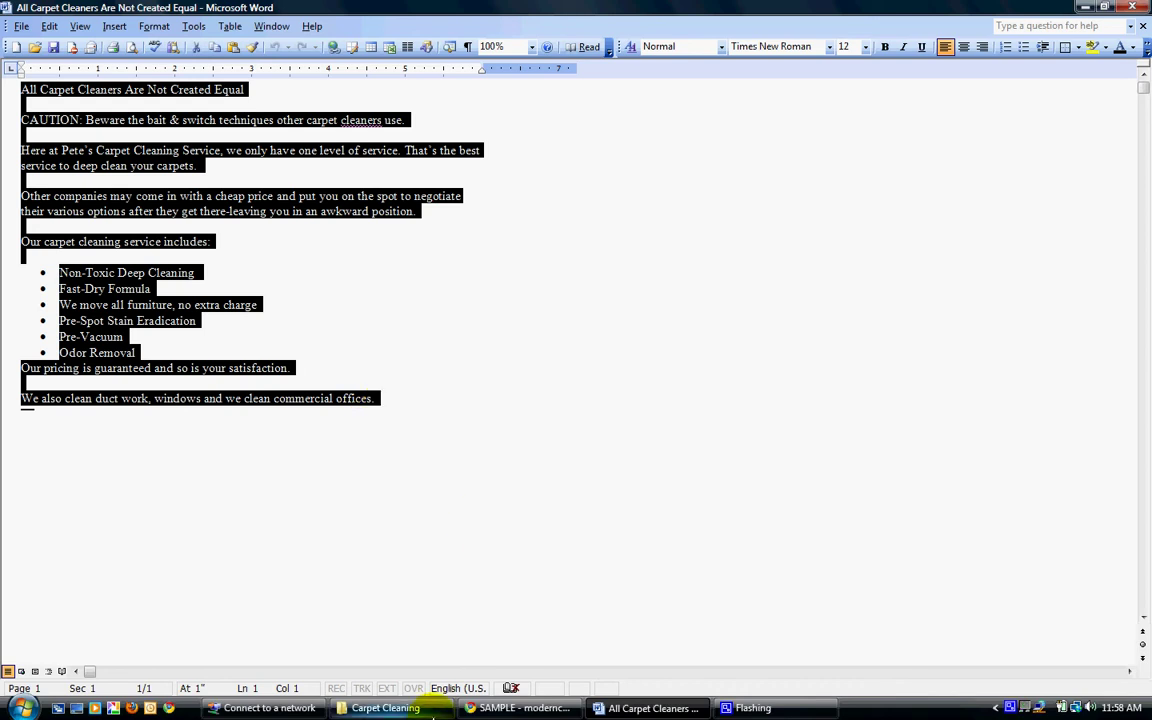
# Paste the carpet cleaning ad copy into the Free Form Box and select it.
pyautogui.click(512, 708)
pyautogui.click(436, 494)
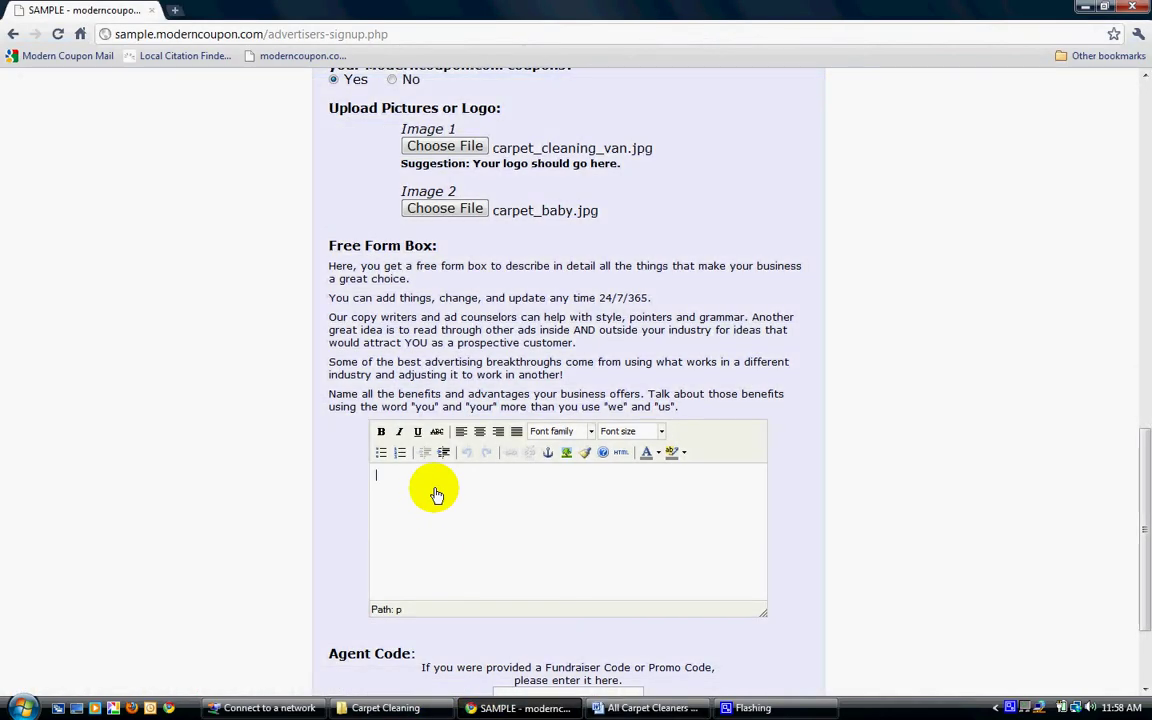
pyautogui.hotkey('ctrl', 'v')
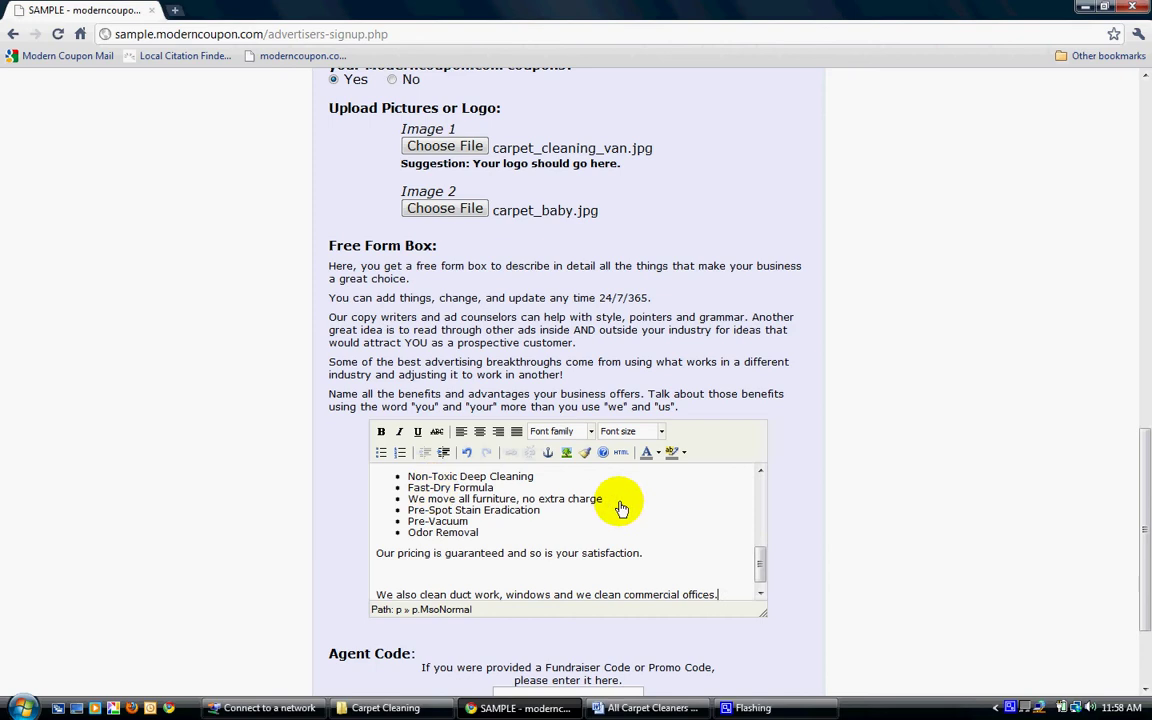
pyautogui.moveTo(755, 566); pyautogui.dragTo(760, 502)
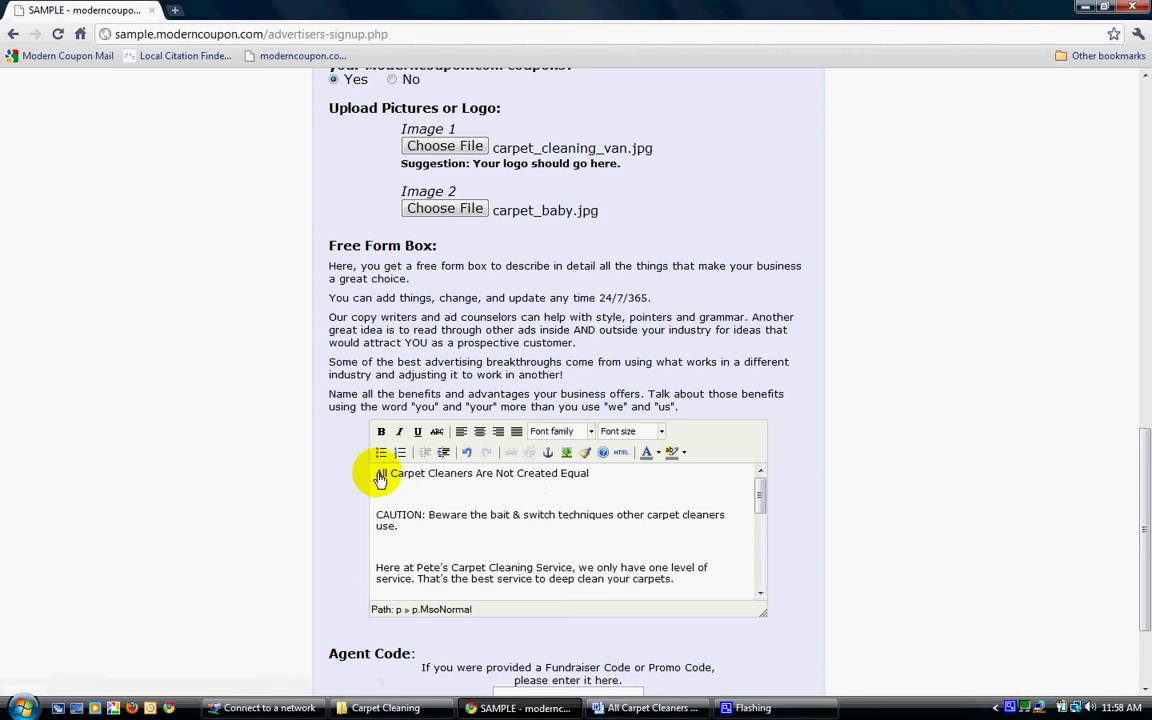
pyautogui.moveTo(377, 475); pyautogui.dragTo(710, 603)
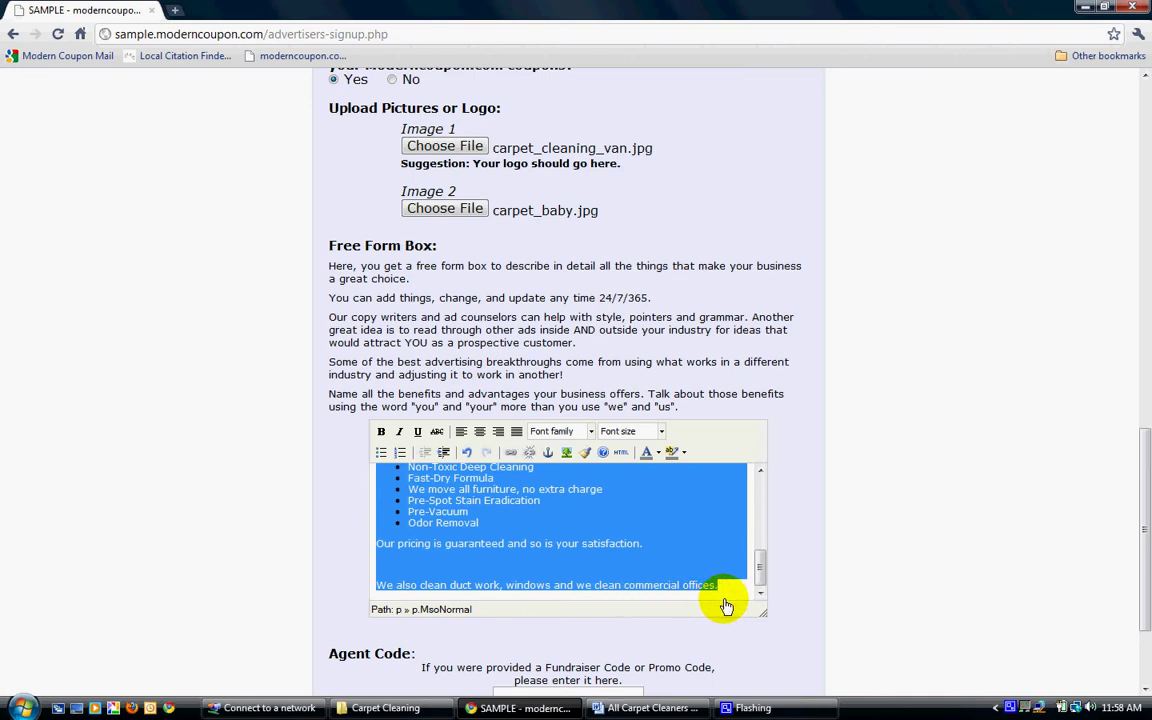
# Set the pasted description to 16px, then select the title line 'All Carpet Cleaners Are Not Created Equal'.
pyautogui.click(661, 432)
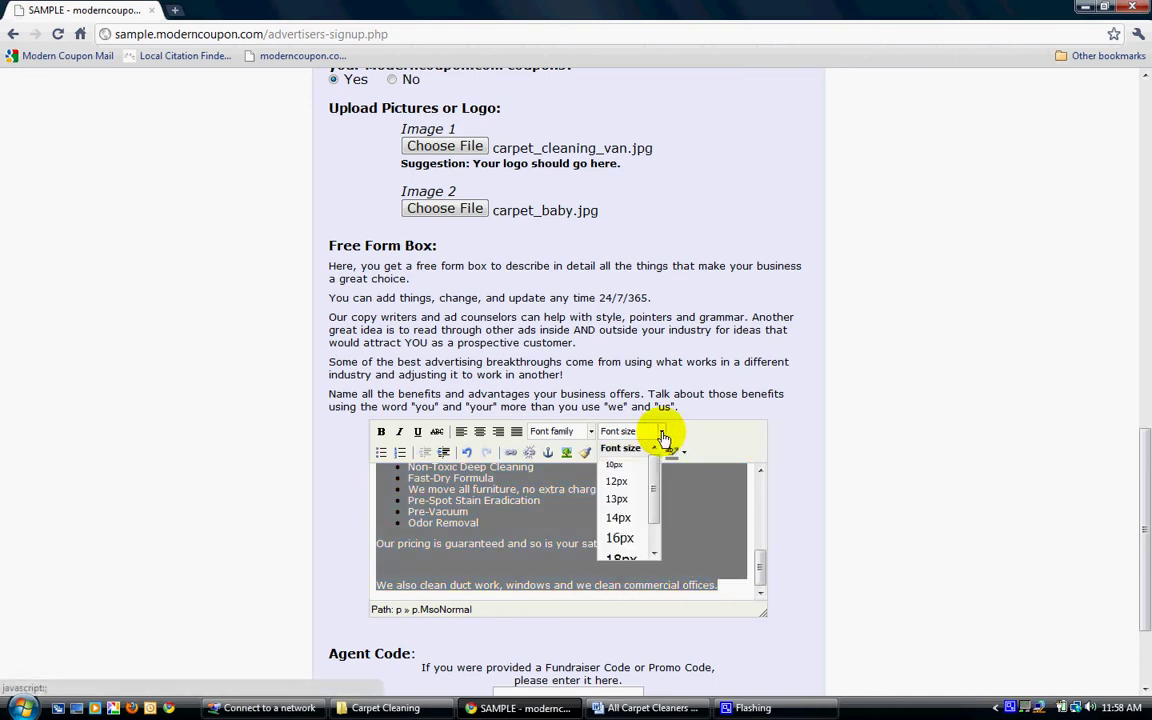
pyautogui.click(619, 512)
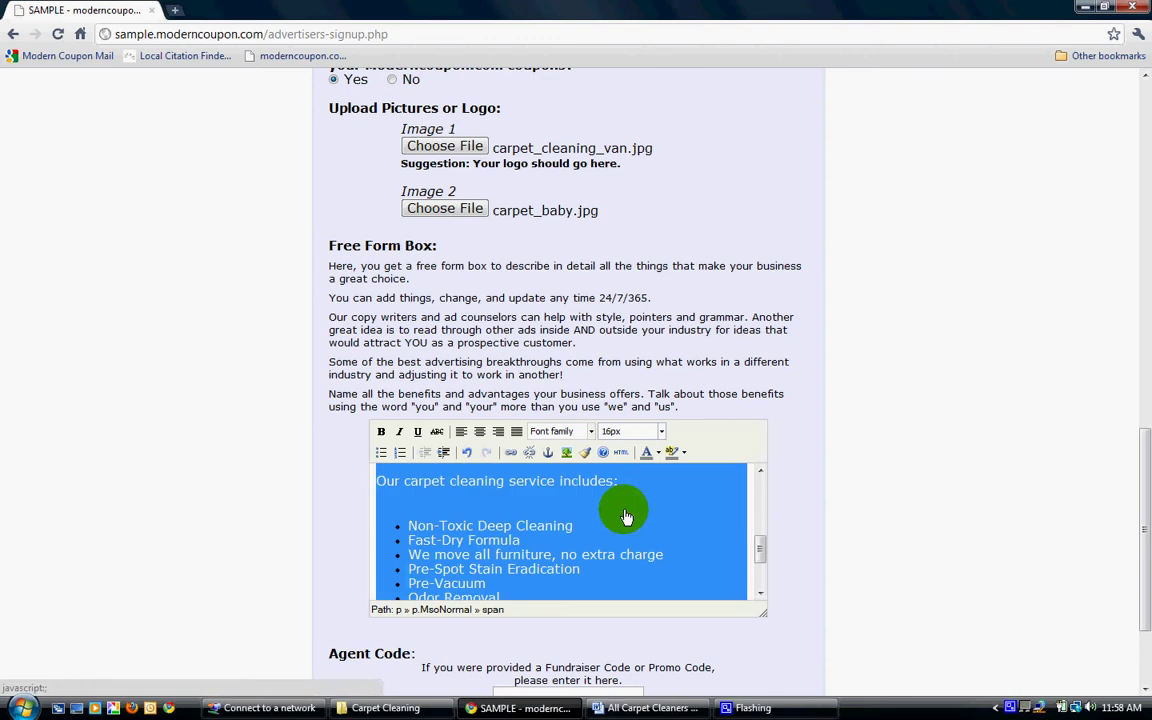
pyautogui.moveTo(761, 545); pyautogui.dragTo(761, 483)
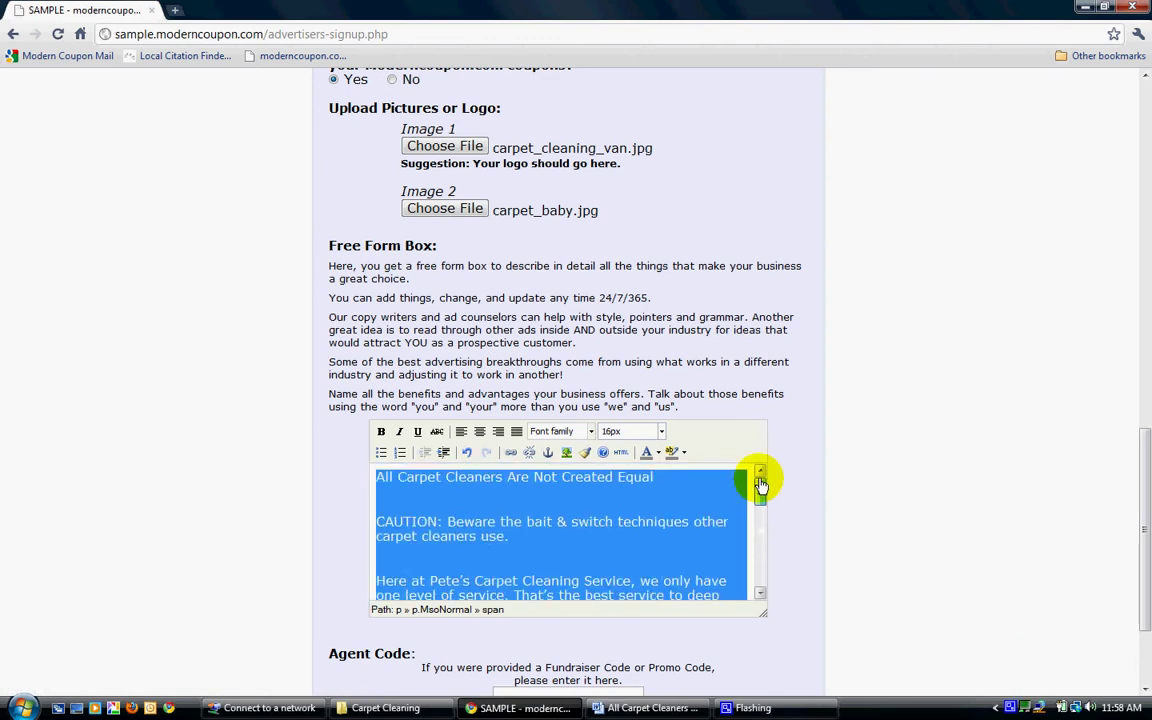
pyautogui.click(661, 491)
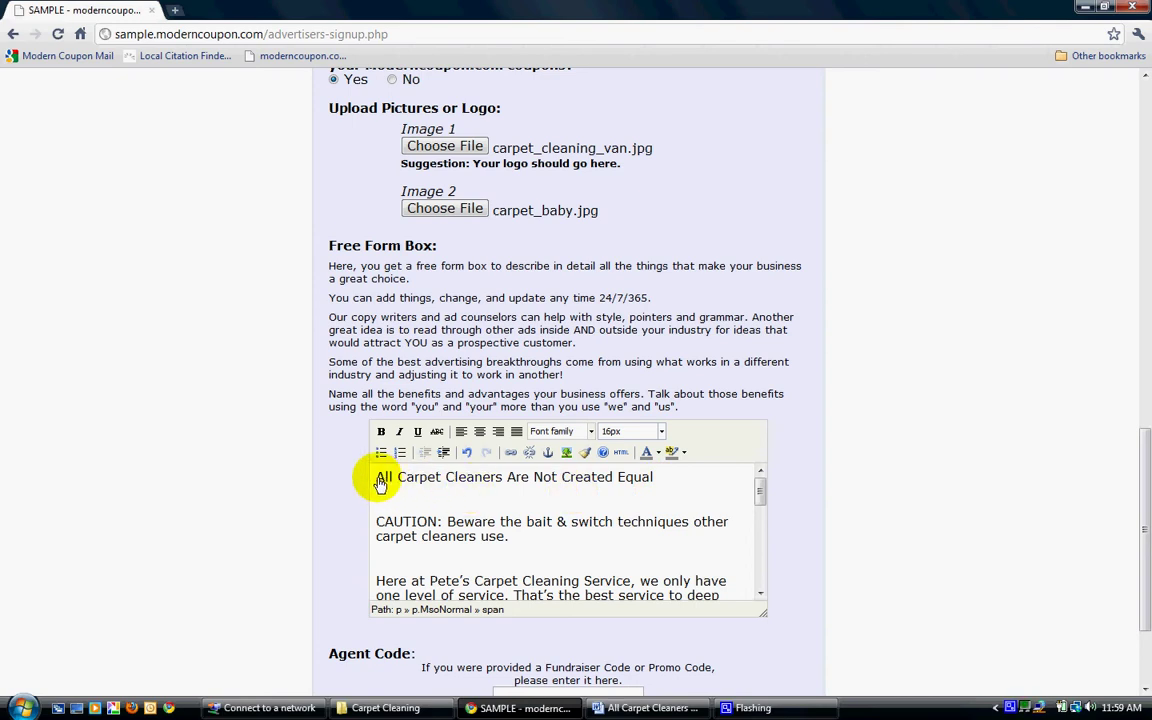
pyautogui.moveTo(379, 483); pyautogui.dragTo(660, 486)
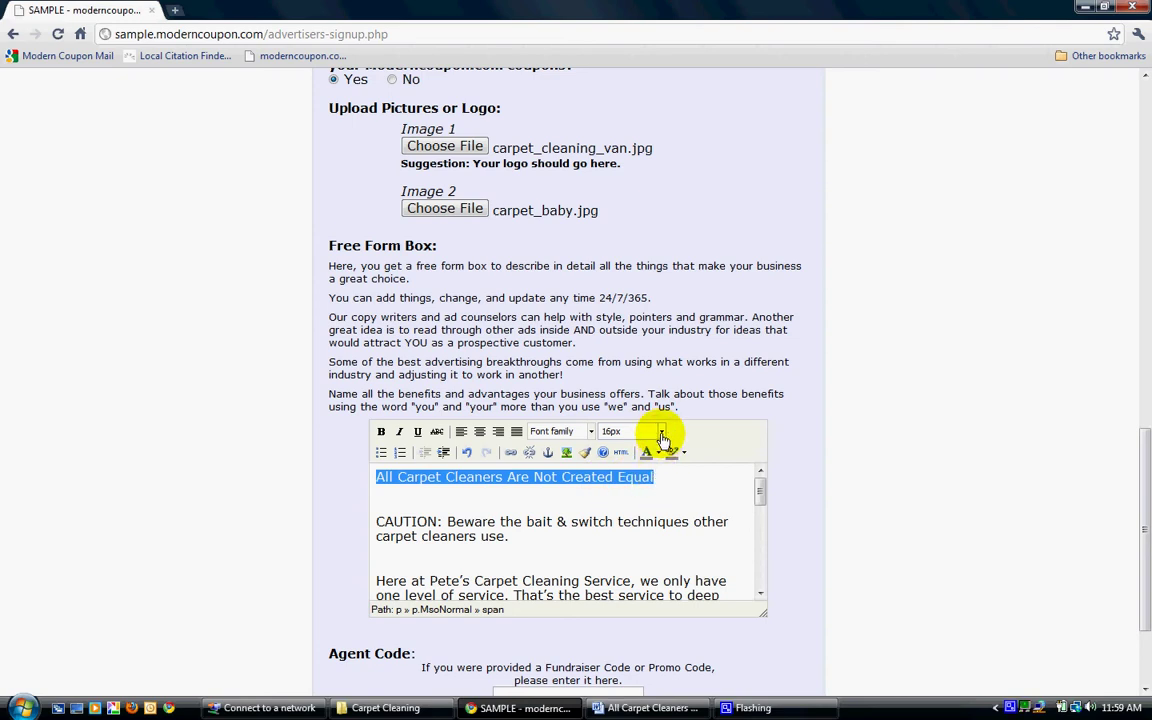
# Make the heading 20px bold and enlarge the description editor.
pyautogui.click(660, 432)
pyautogui.moveTo(660, 472); pyautogui.dragTo(656, 507)
pyautogui.click(622, 549)
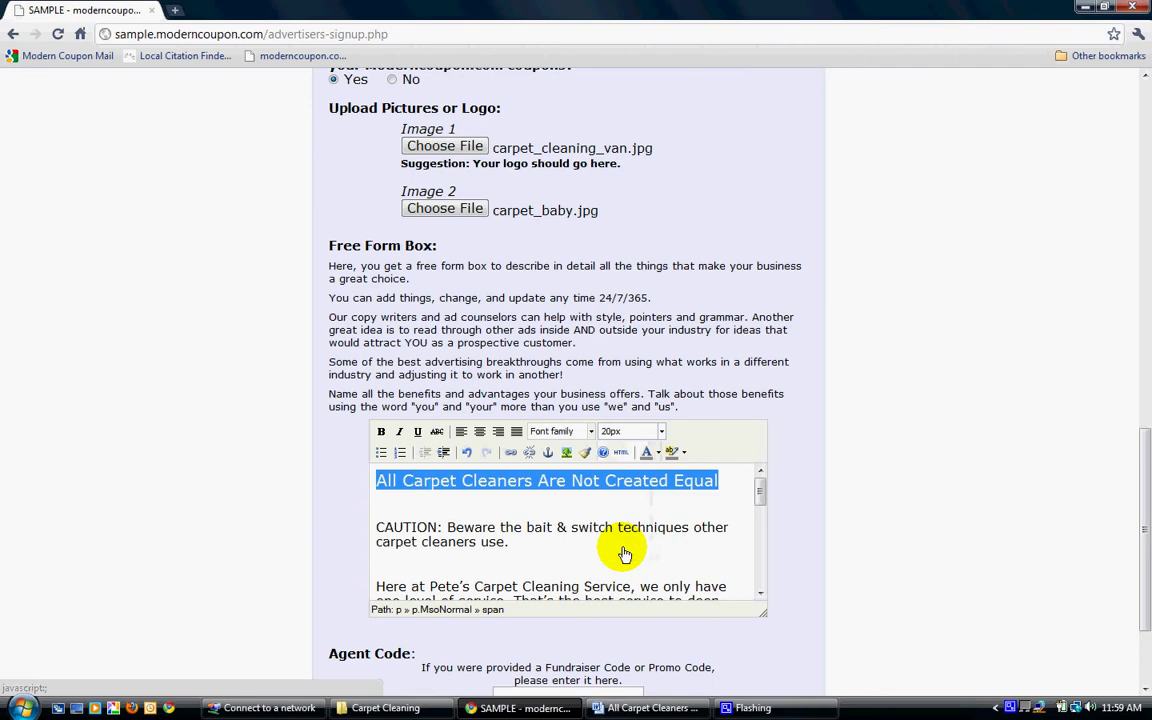
pyautogui.click(381, 432)
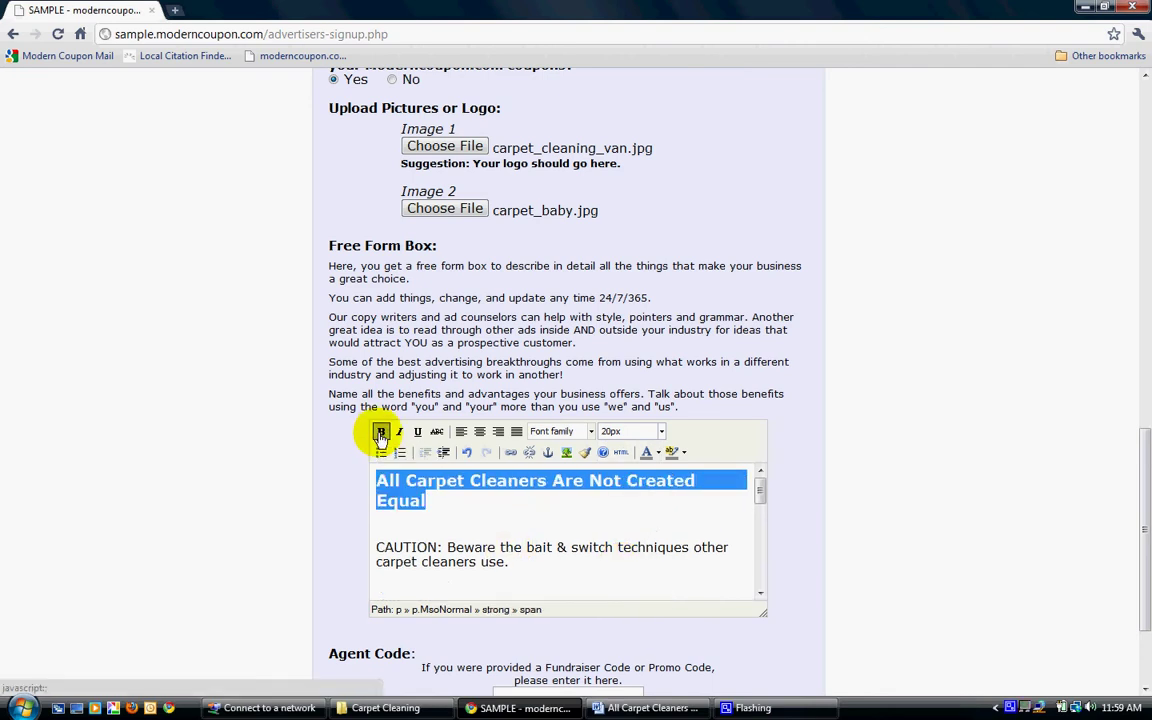
pyautogui.click(490, 527)
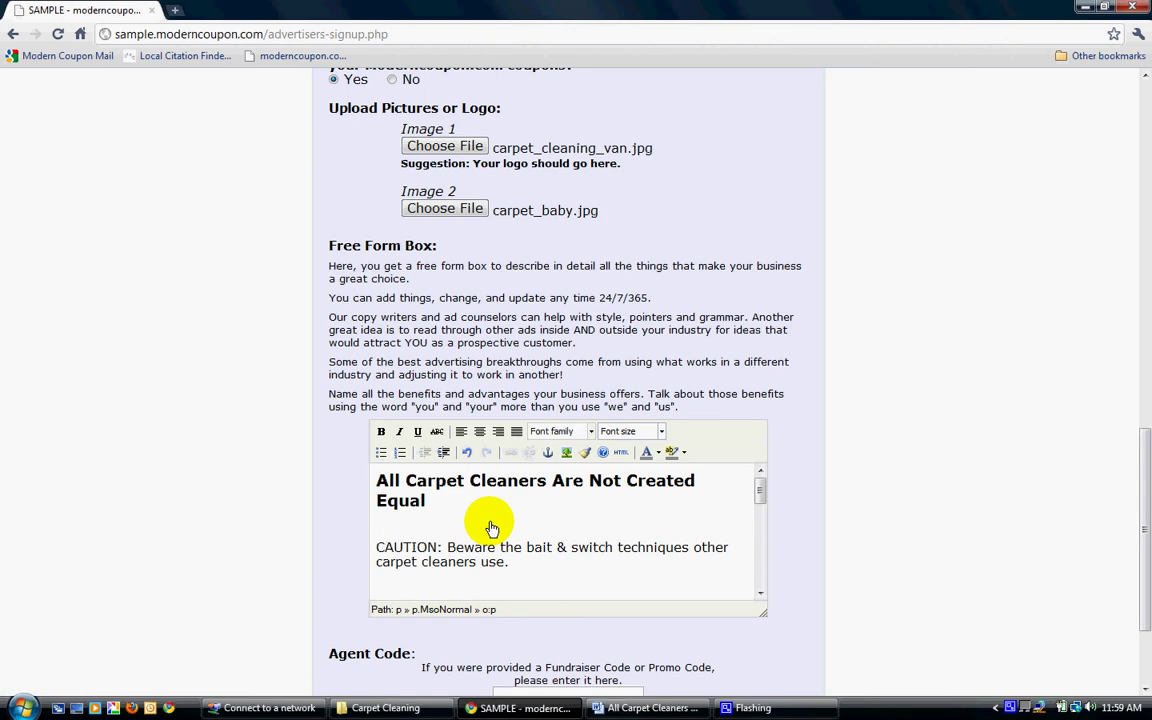
pyautogui.moveTo(763, 614); pyautogui.dragTo(810, 659)
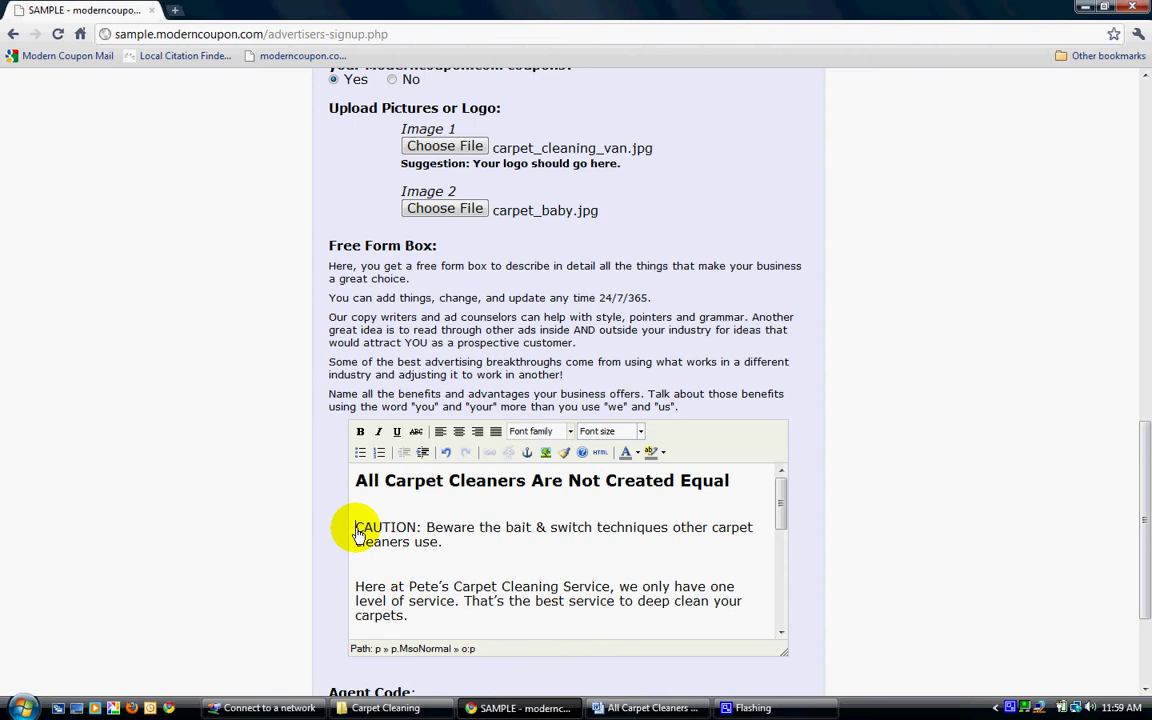
# Make the word CAUTION bold and red.
pyautogui.moveTo(356, 533); pyautogui.dragTo(416, 534)
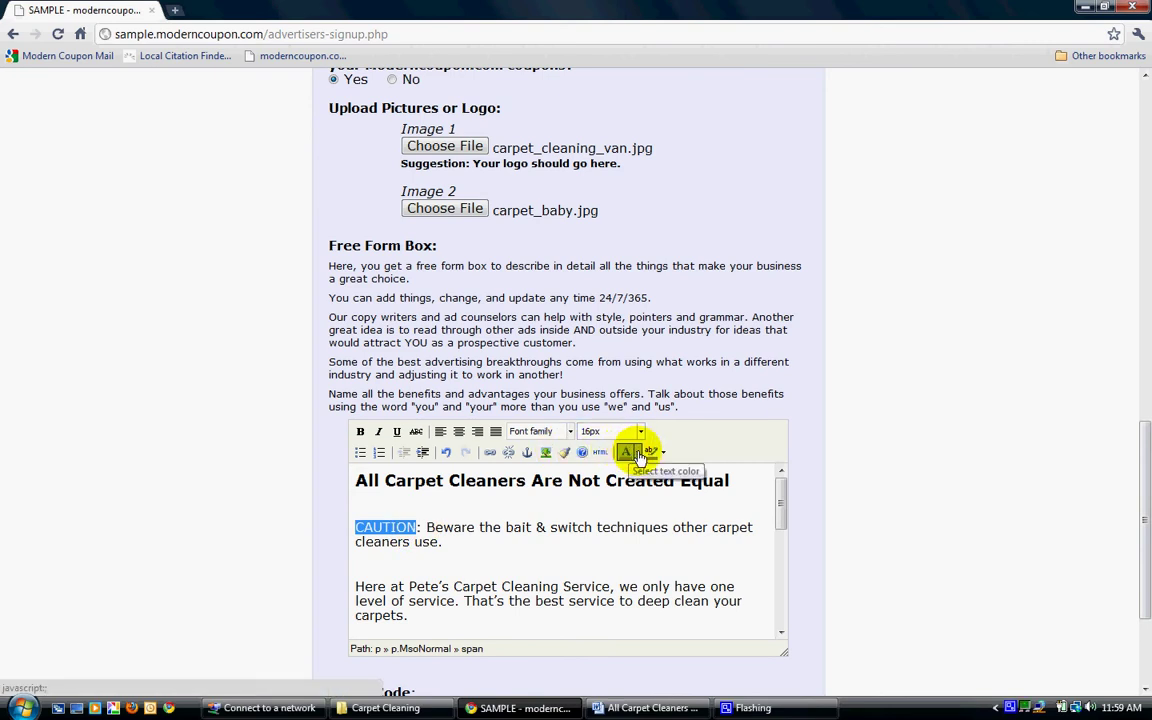
pyautogui.click(636, 452)
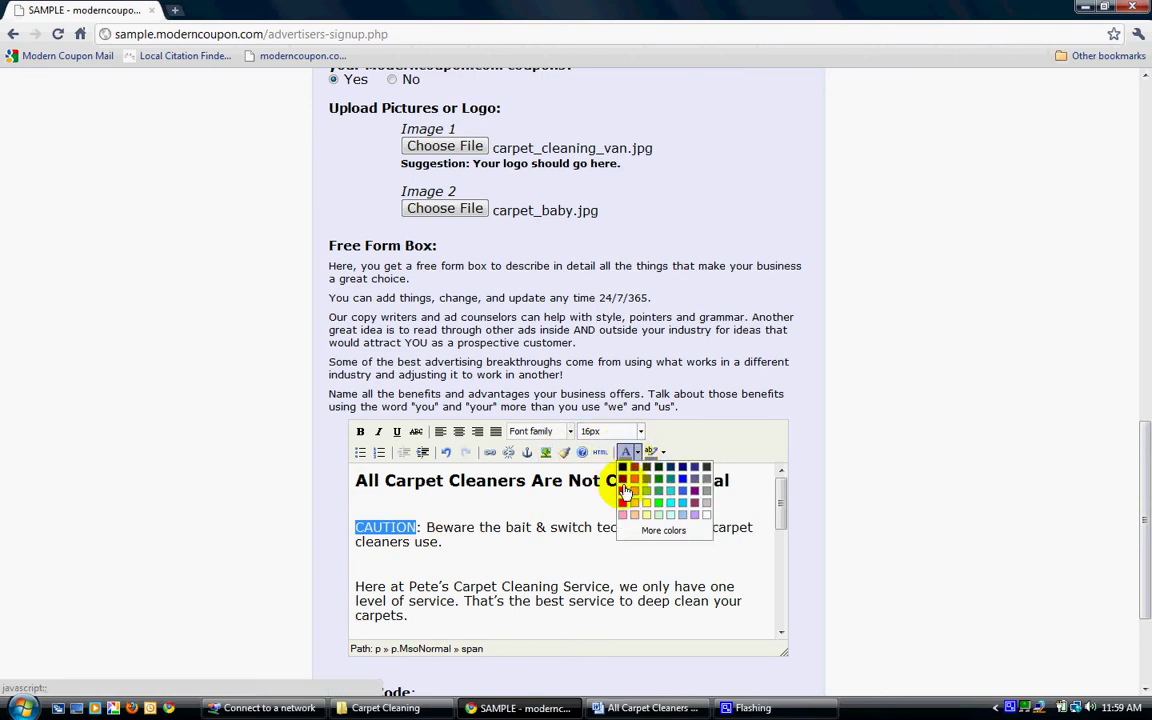
pyautogui.click(623, 491)
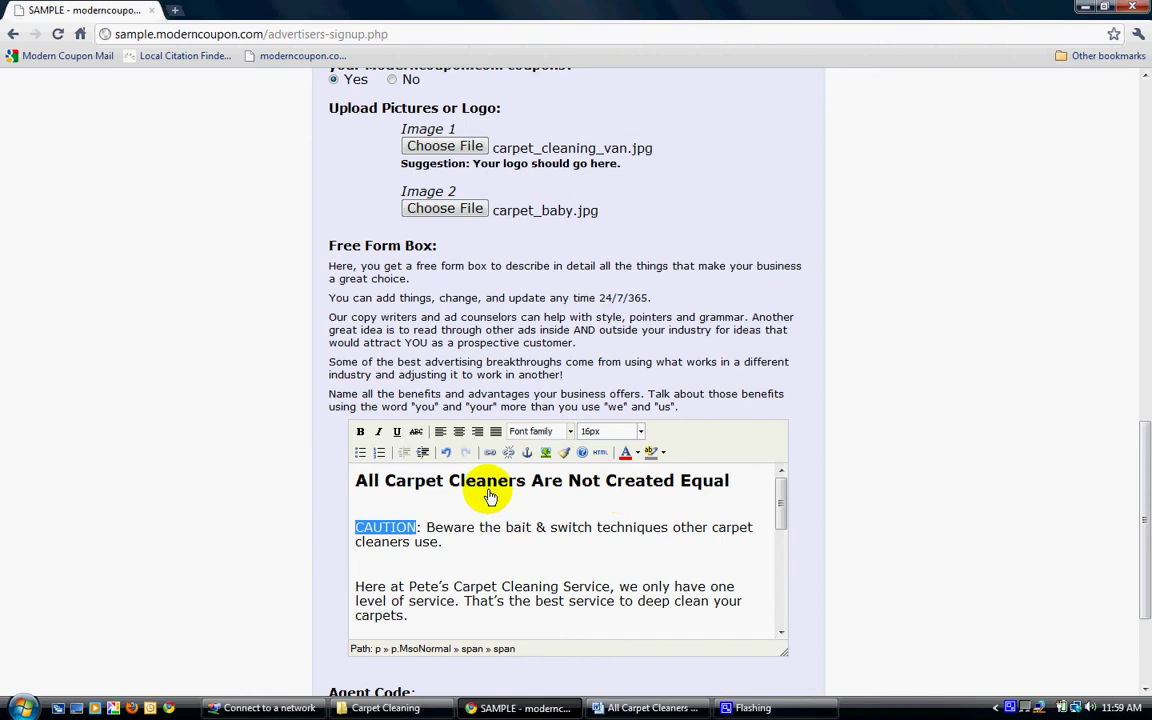
pyautogui.click(360, 431)
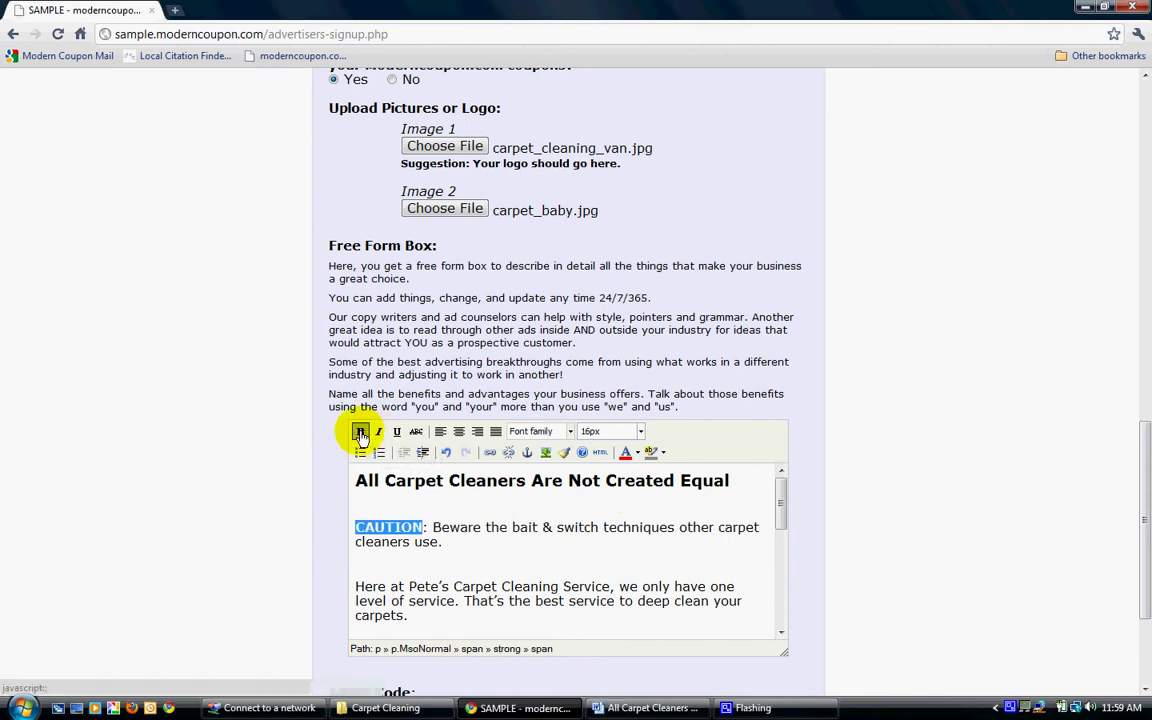
pyautogui.click(463, 565)
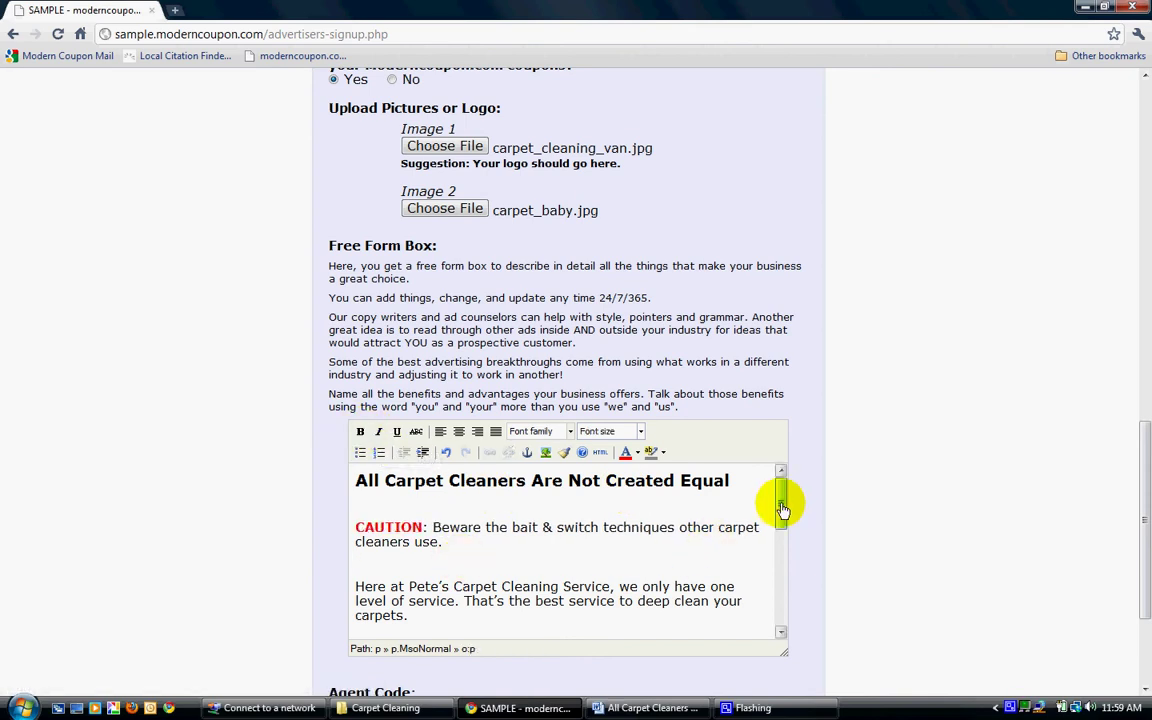
pyautogui.moveTo(780, 505); pyautogui.dragTo(784, 579)
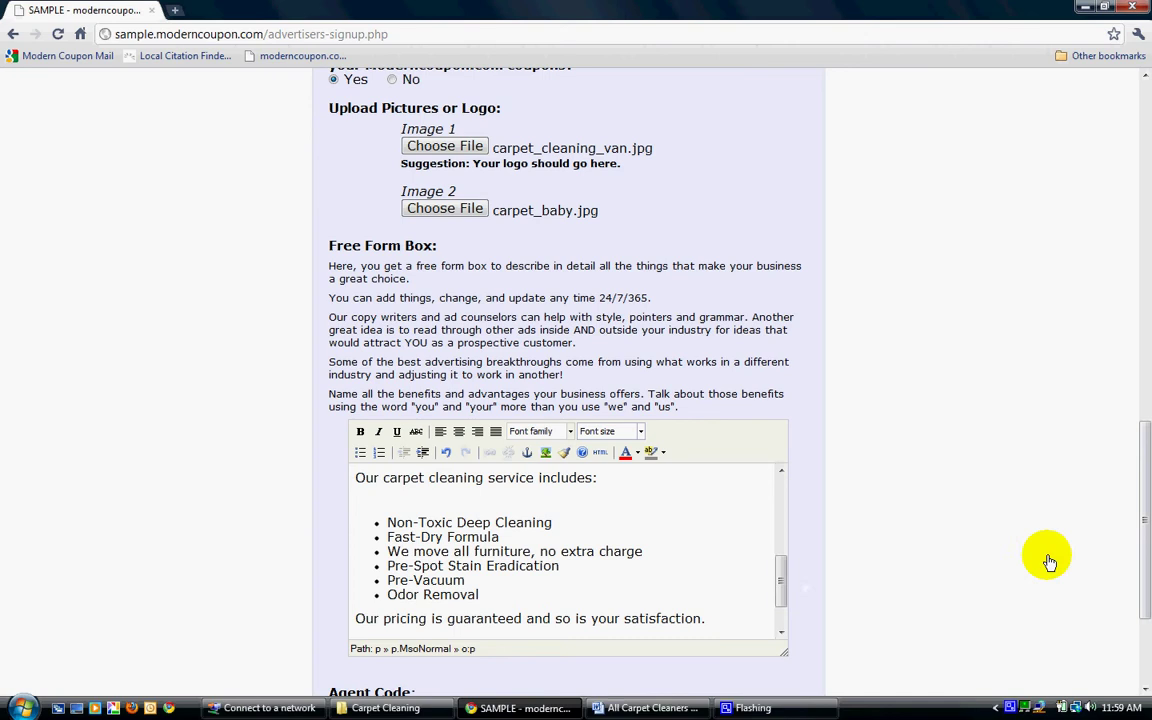
pyautogui.moveTo(1142, 563); pyautogui.dragTo(1043, 613)
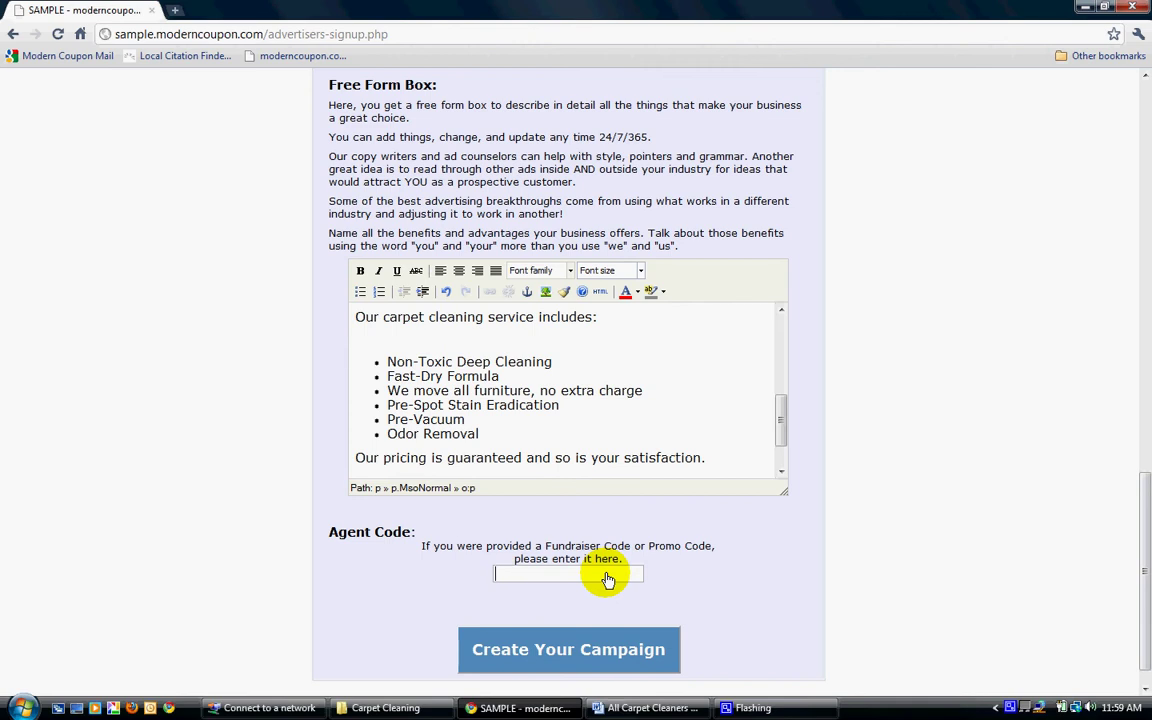
# Enter agent code Freesignup from the autocomplete suggestions and create the campaign.
pyautogui.write('F')
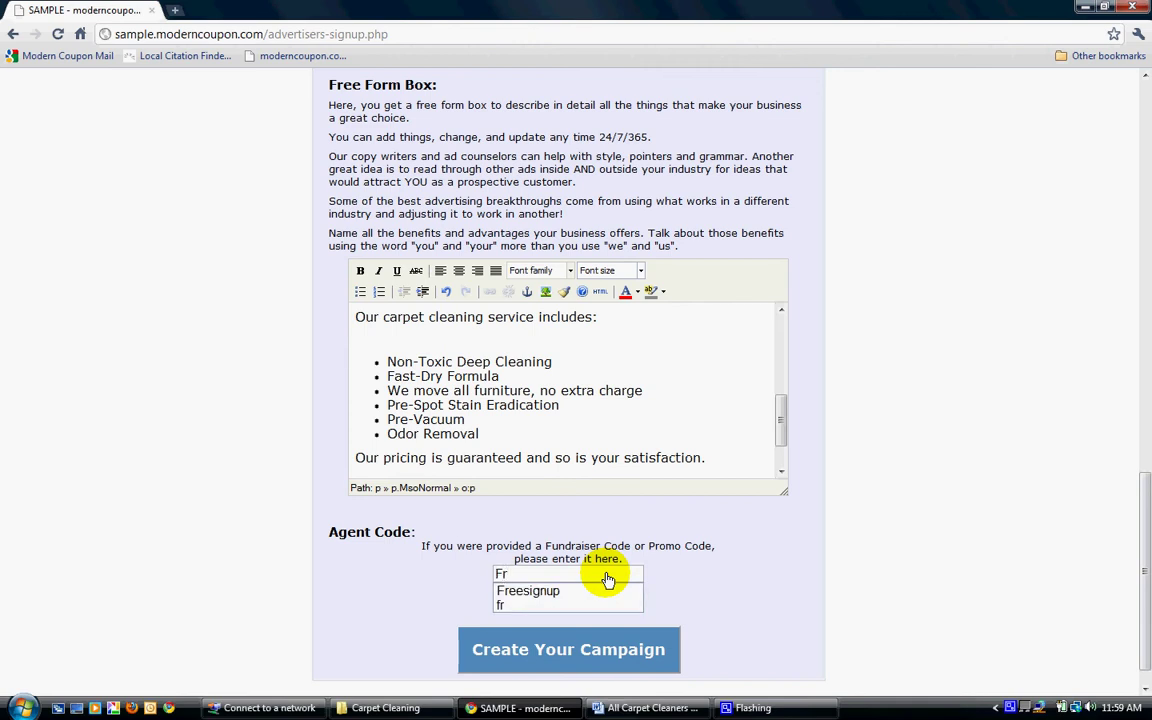
pyautogui.write('r')
pyautogui.press('Down')
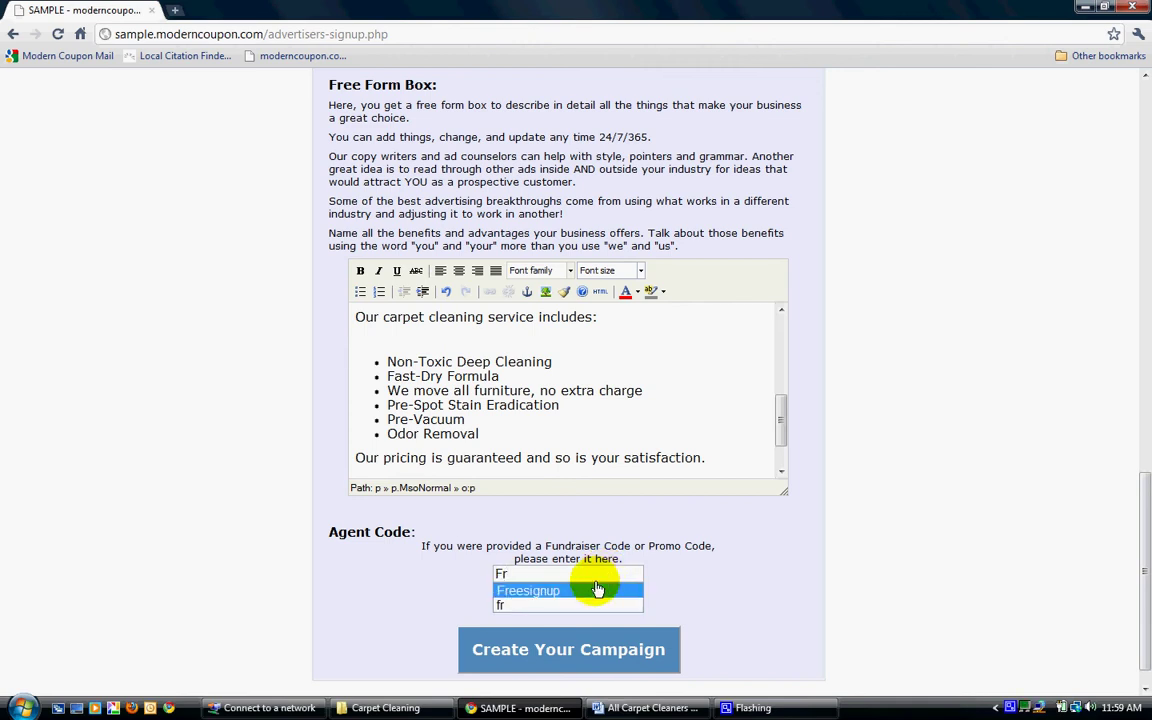
pyautogui.click(590, 592)
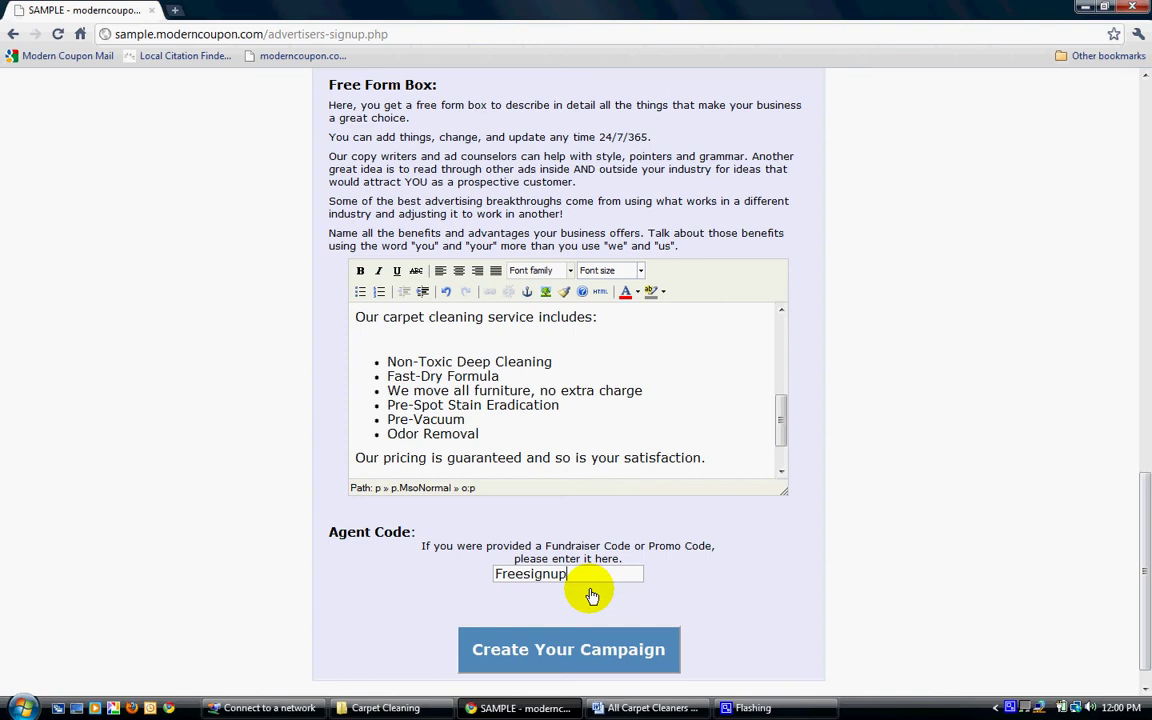
pyautogui.click(583, 655)
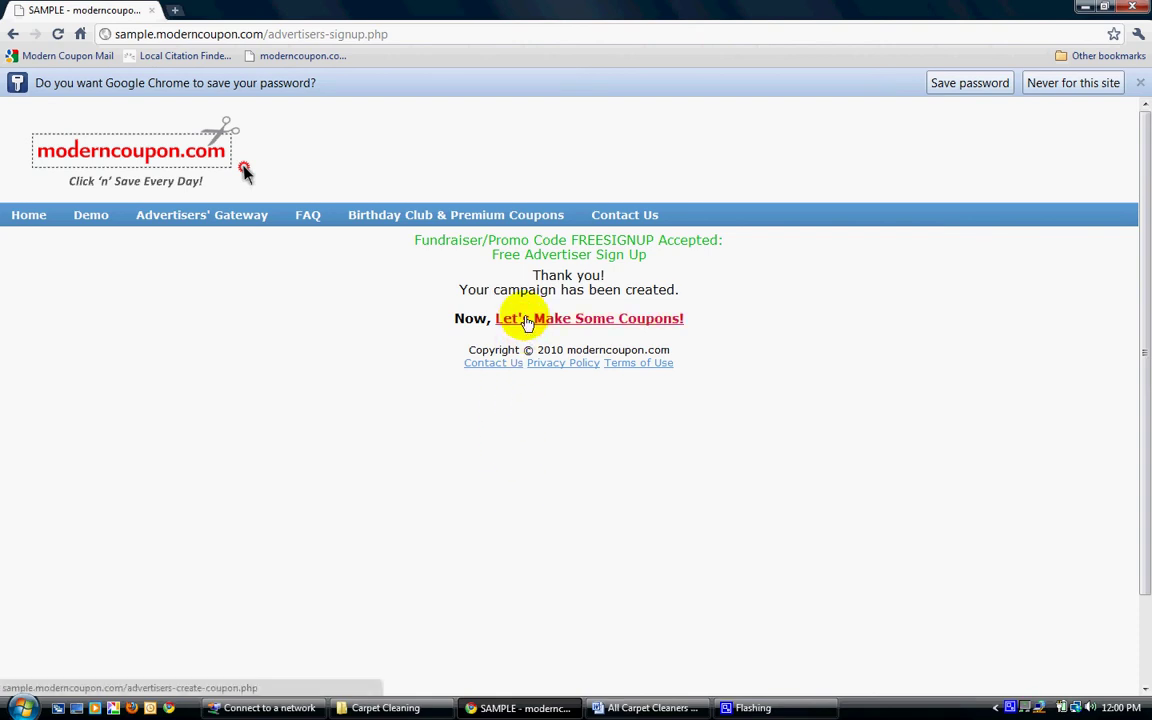
# Start the first coupon and describe the discount as '$20 Off'.
pyautogui.click(527, 320)
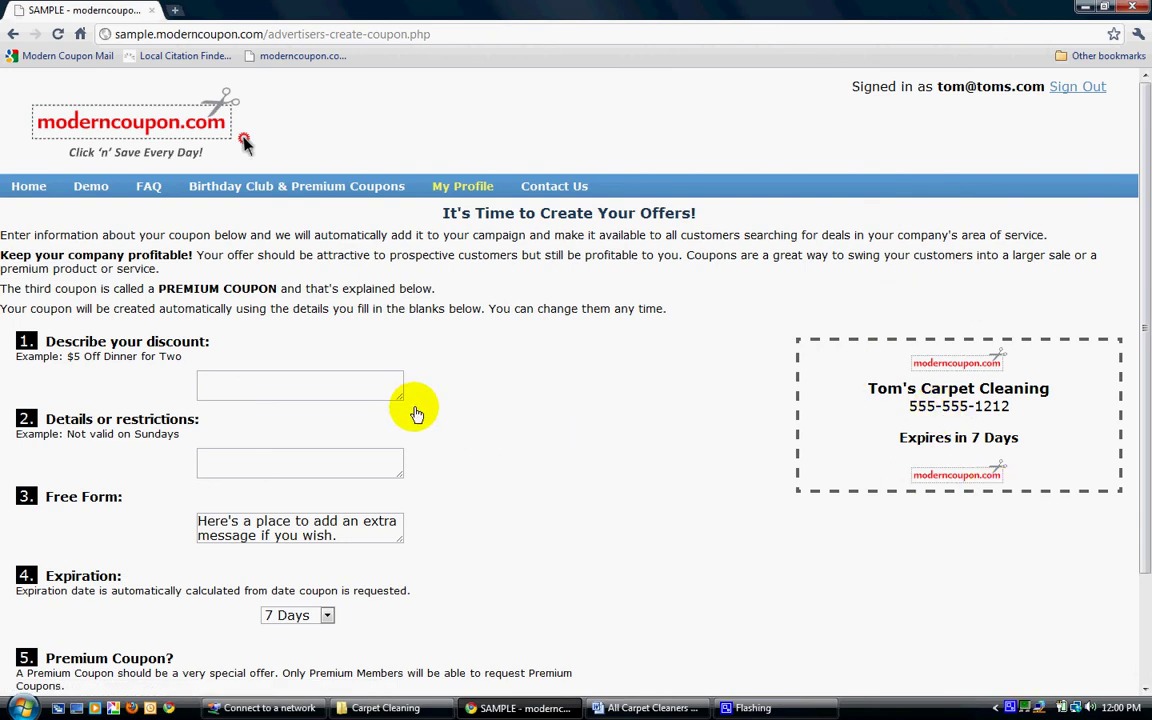
pyautogui.click(291, 388)
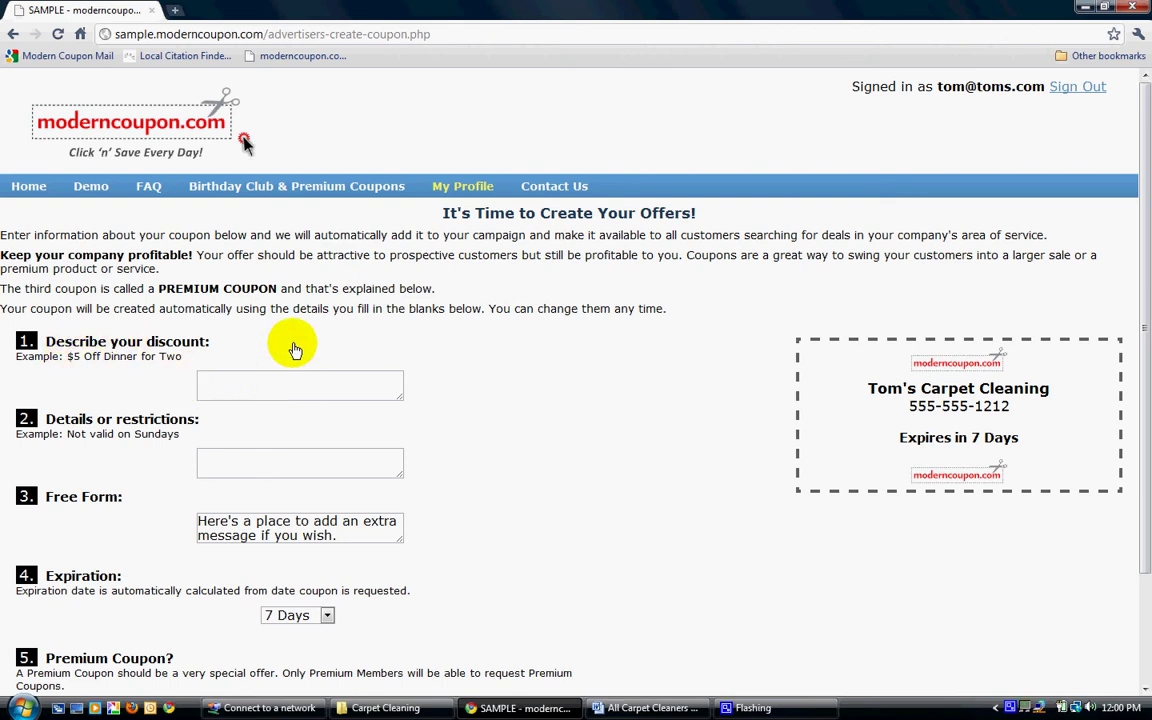
pyautogui.write('$20 Off')
pyautogui.press('Tab')
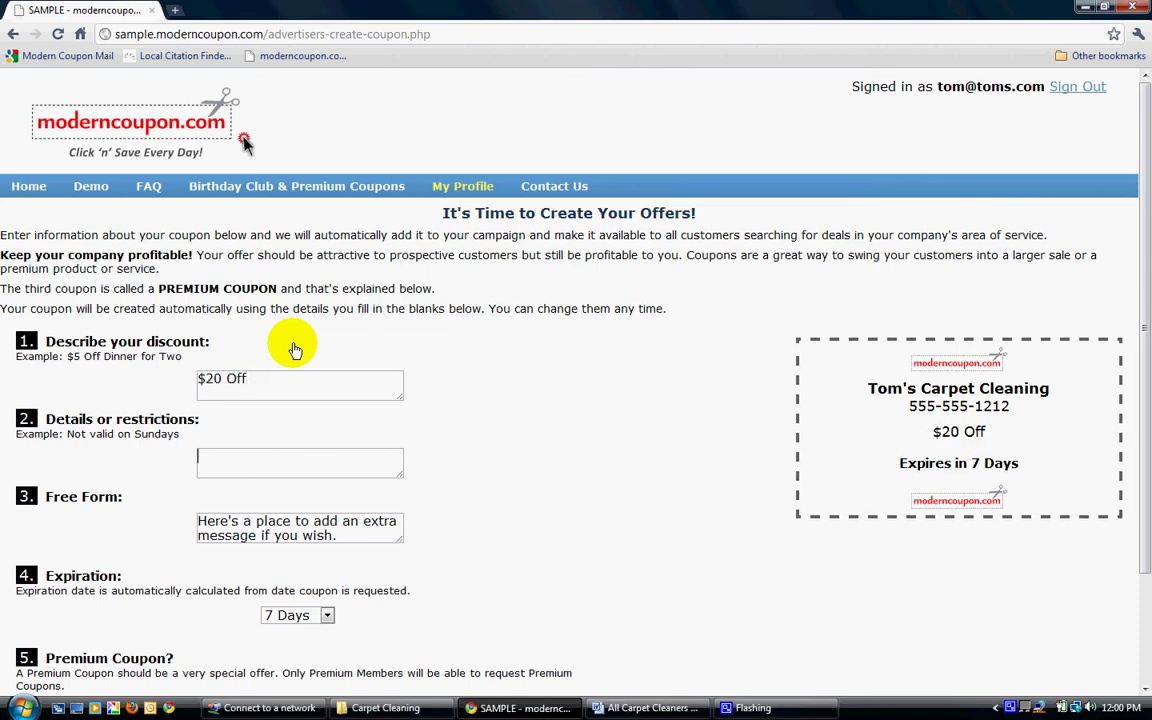
# Enter the coupon restriction 'Carpet Cleaning 3 rooms or more'.
pyautogui.write('Carpet Clesaning')
pyautogui.press('BackSpace')
pyautogui.press('BackSpace')
pyautogui.press('BackSpace')
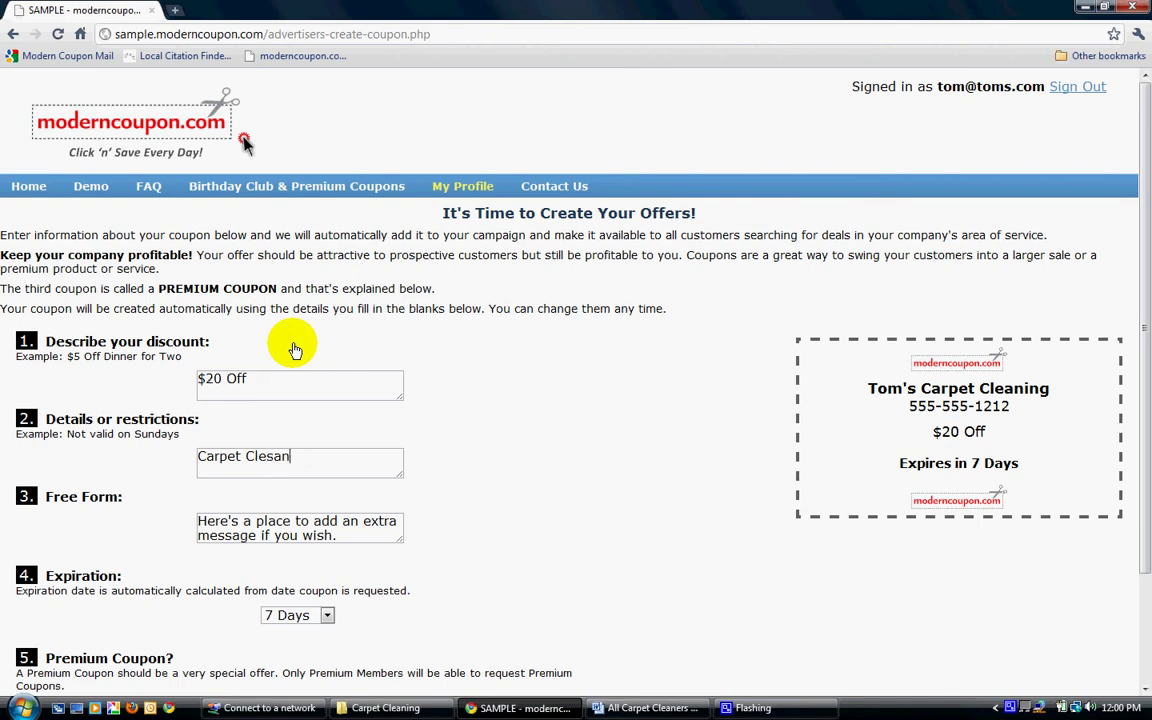
pyautogui.press('BackSpace')
pyautogui.press('BackSpace')
pyautogui.press('BackSpace')
pyautogui.write('aning 3 rooms or more')
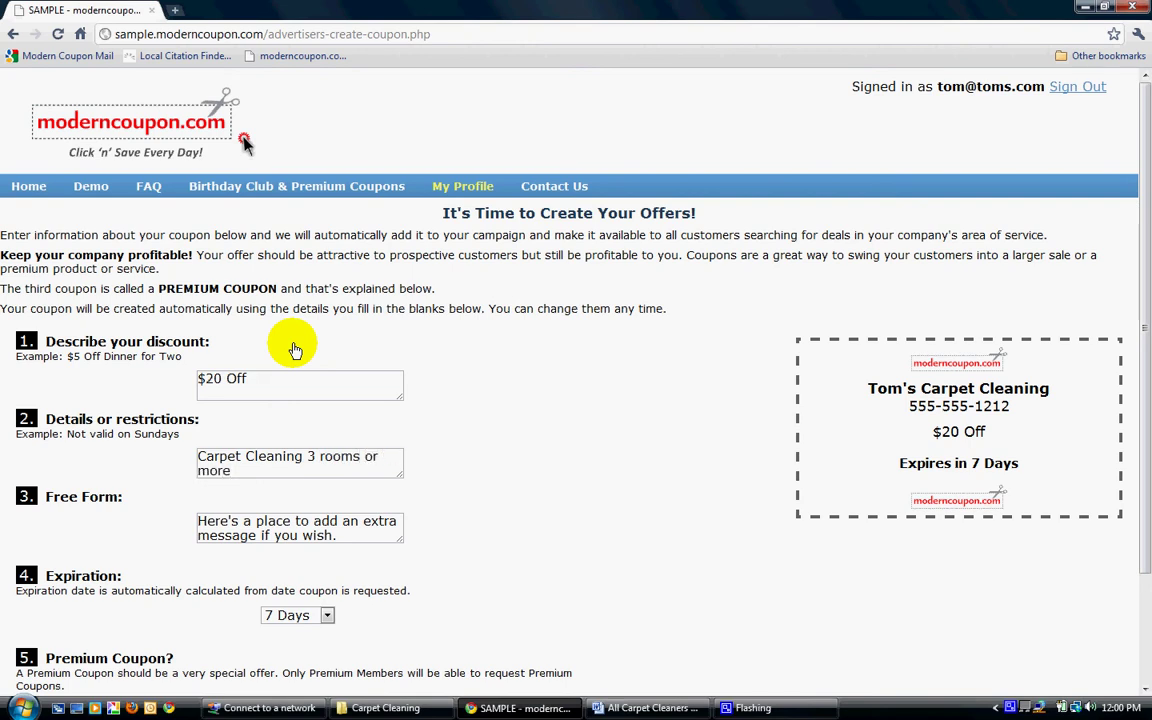
pyautogui.press('Tab')
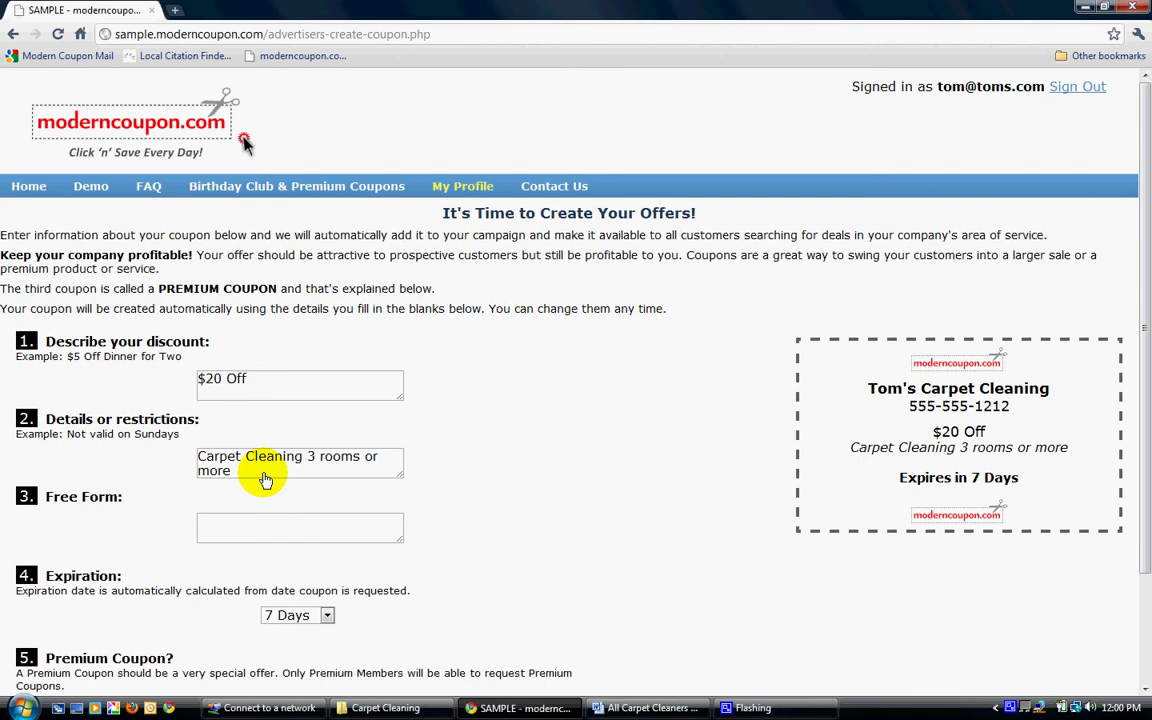
# Fill the enlarged Free Form box with 'We also clean window' plus three filler lines, updating the preview.
pyautogui.write('We also clean windows')
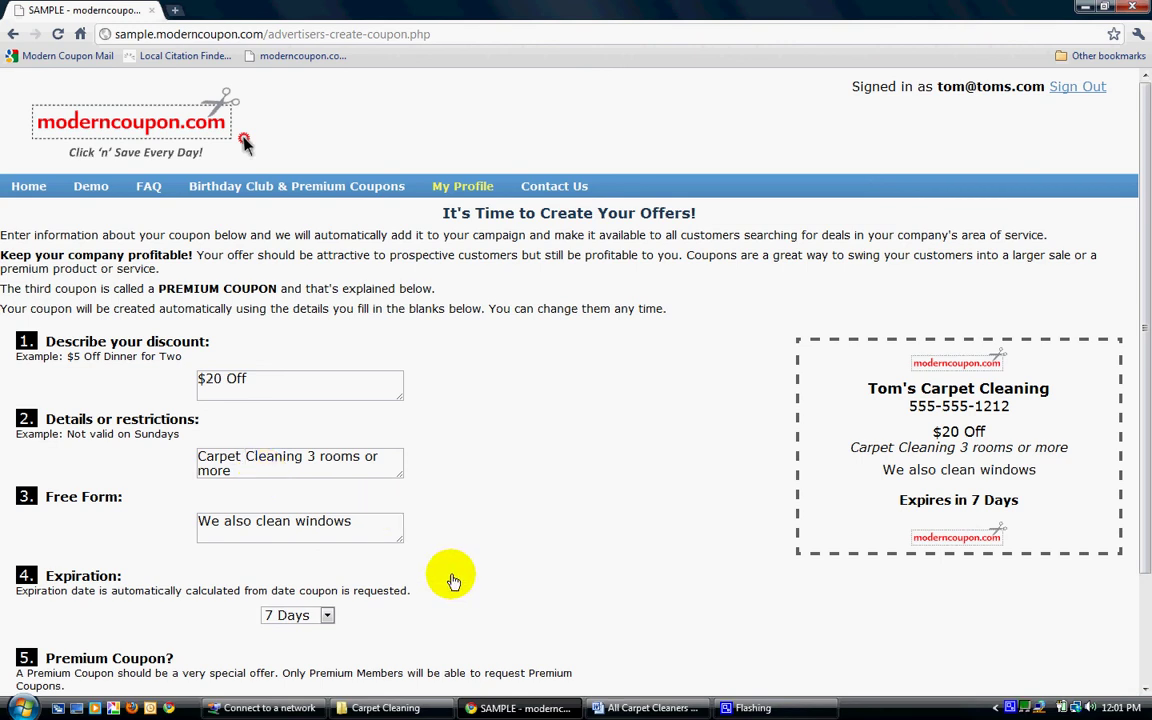
pyautogui.moveTo(401, 546); pyautogui.dragTo(479, 615)
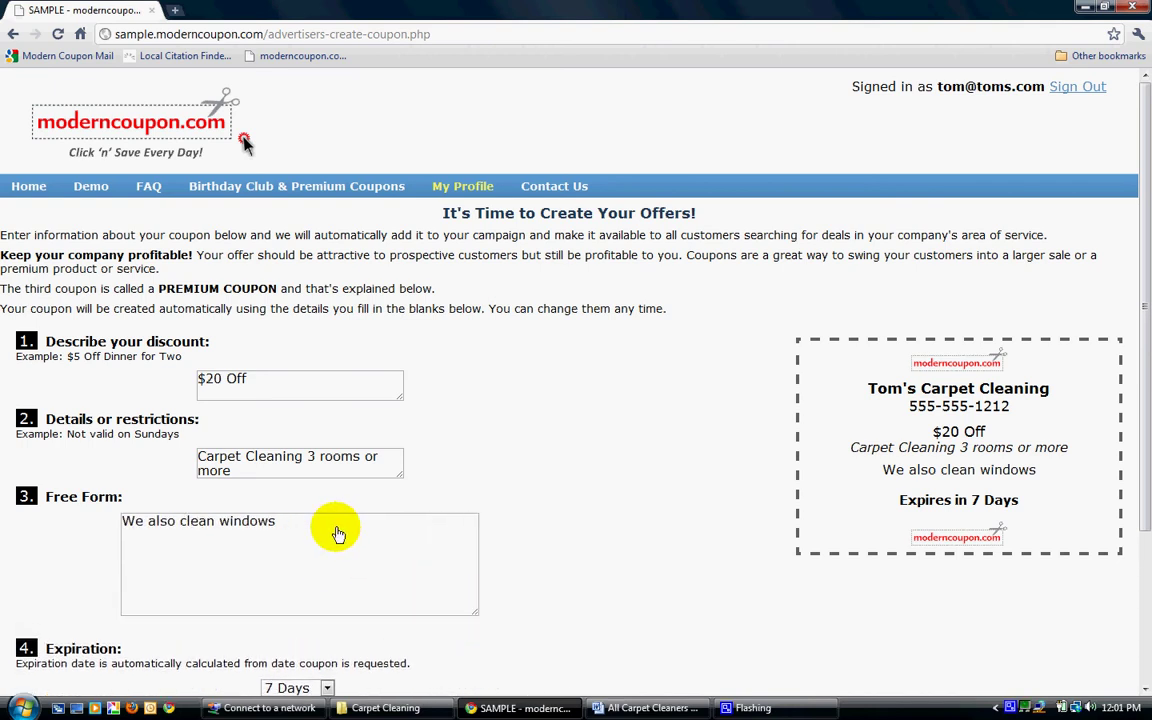
pyautogui.click(340, 531)
pyautogui.press('Return')
pyautogui.write('ljljhljhlhluhiuhiuhiuh')
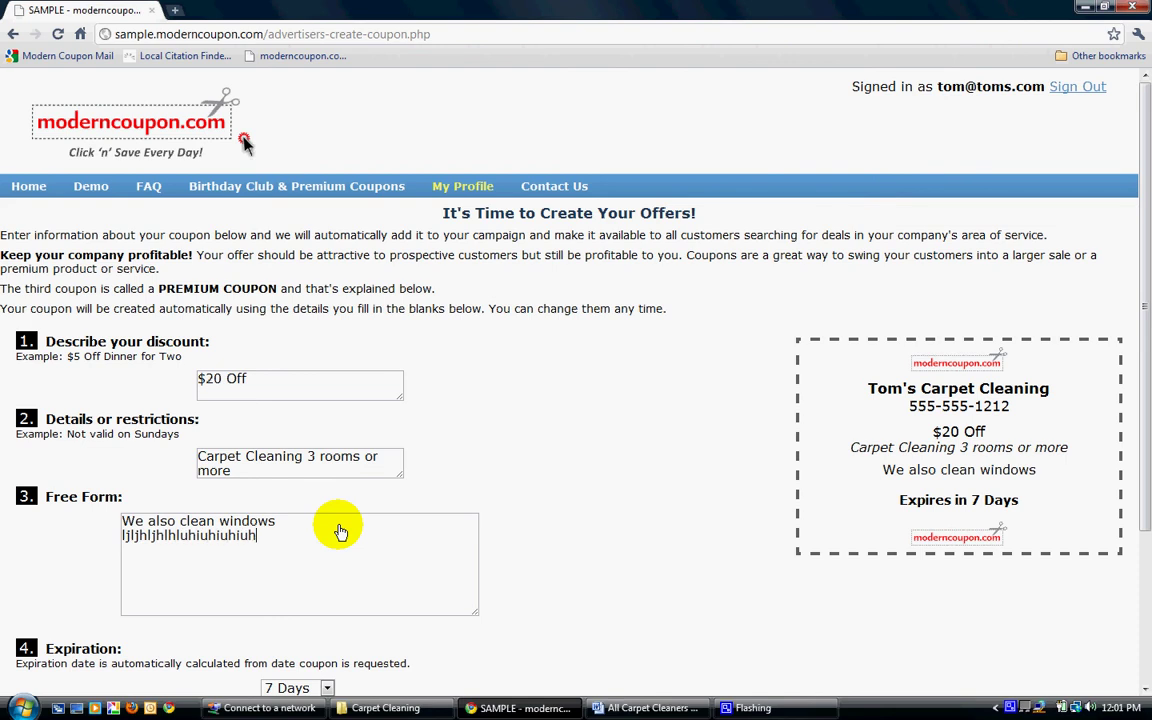
pyautogui.press('Return')
pyautogui.write('hghvkhvhbjhbjhbvkh')
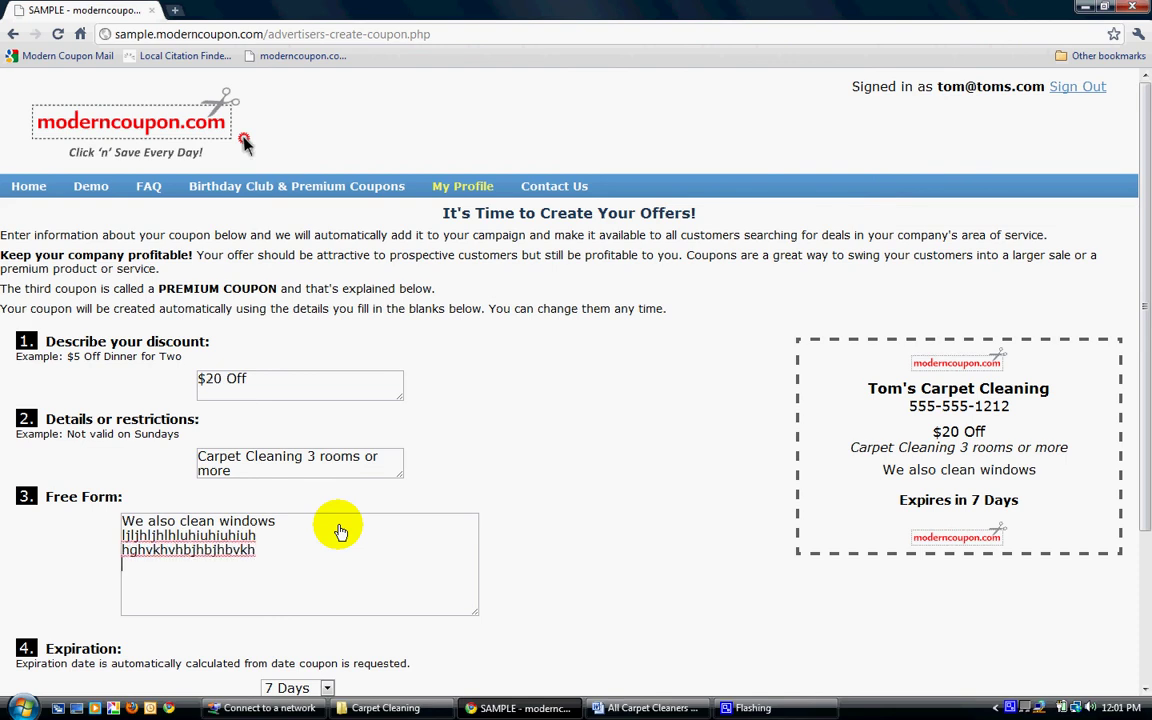
pyautogui.press('Return')
pyautogui.write('kjhjhjhljkhlkjh')
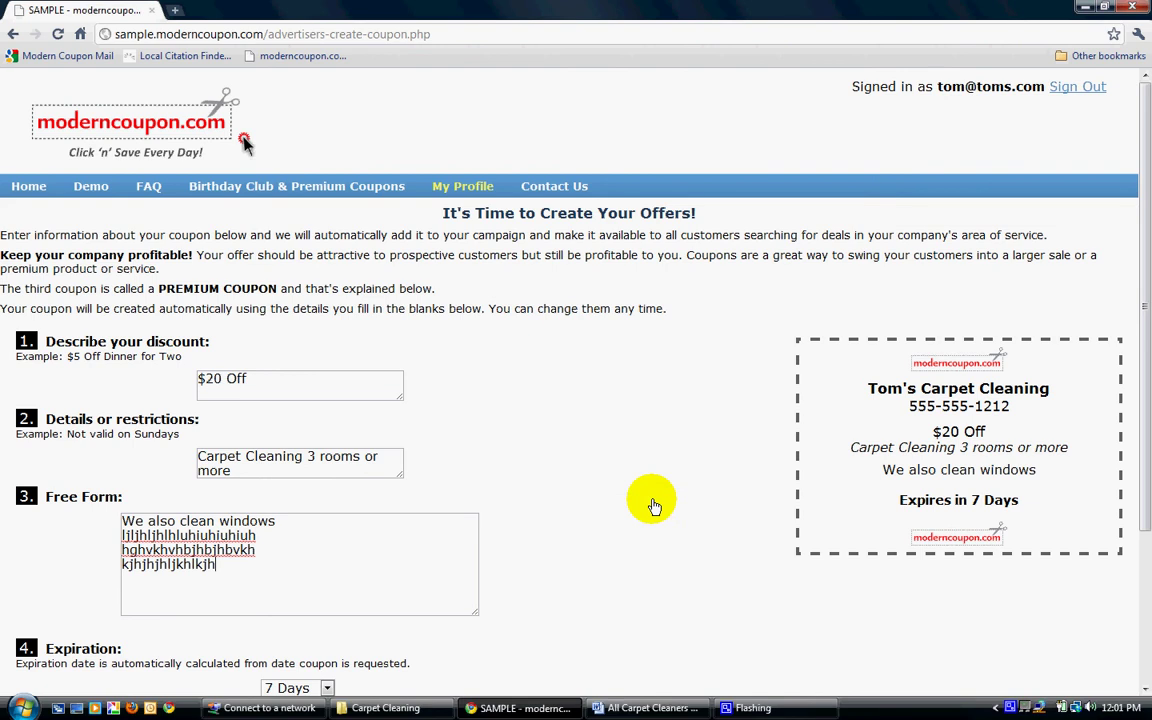
pyautogui.click(838, 496)
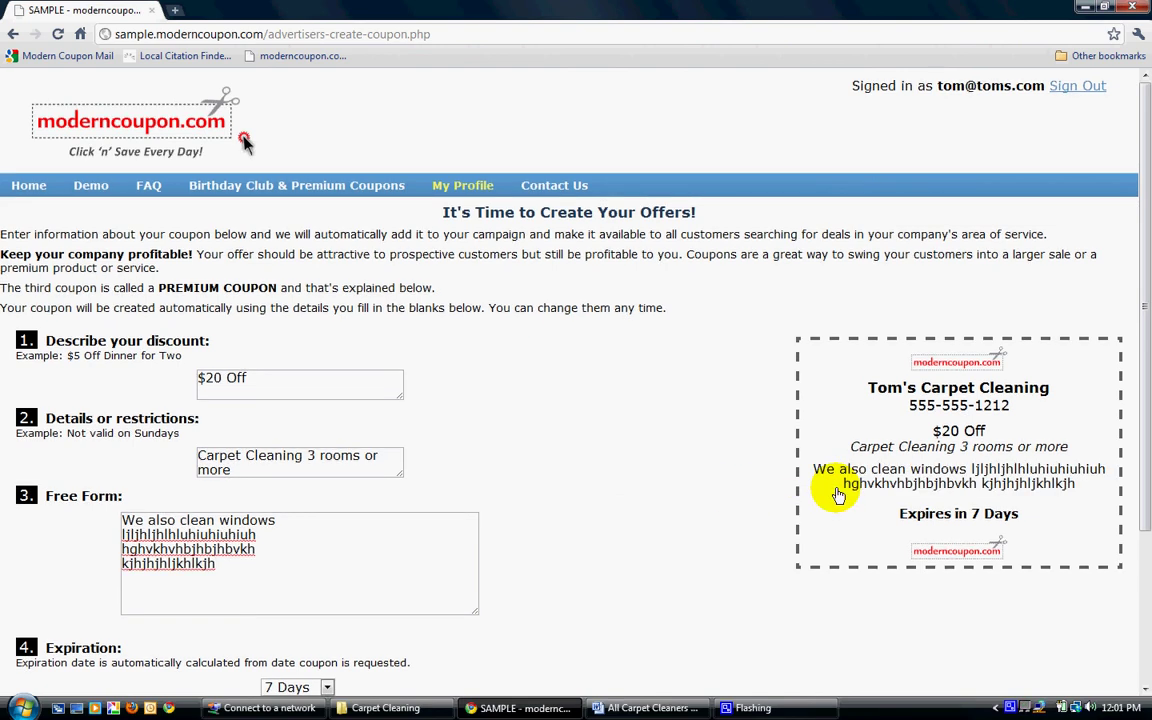